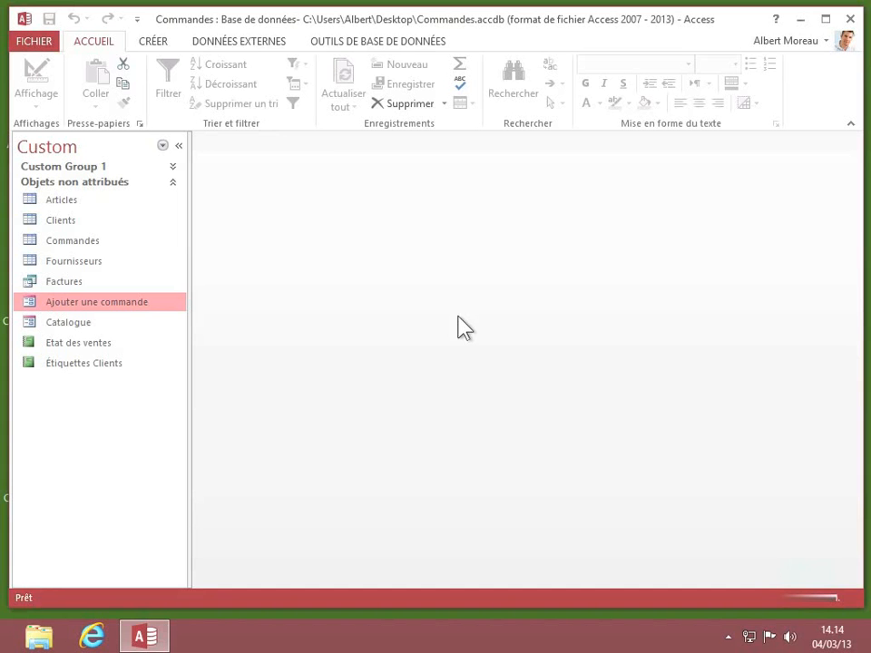
- Create a blank form and narrow the list of existing fields to widen the form area
click(154, 42)
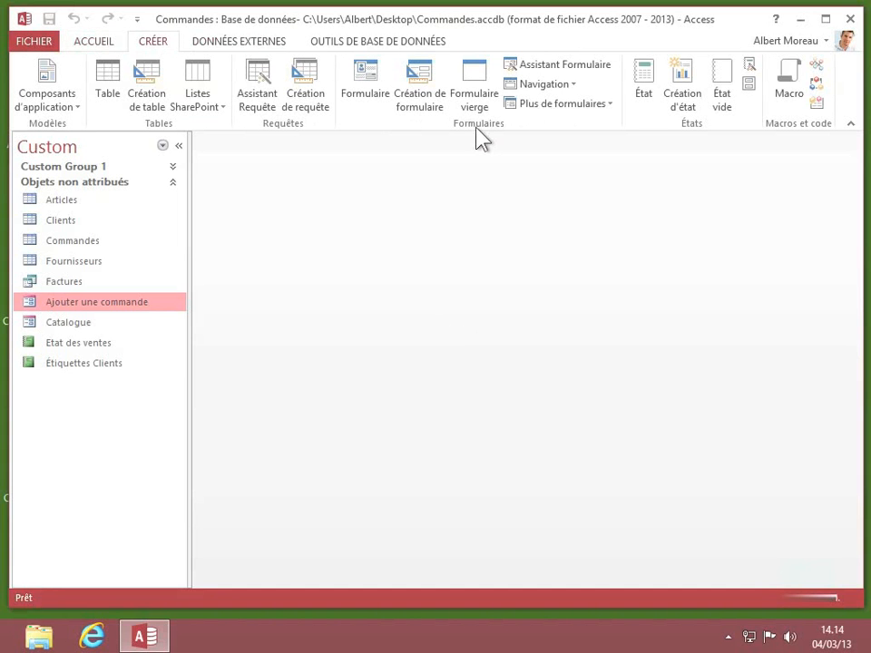
click(476, 89)
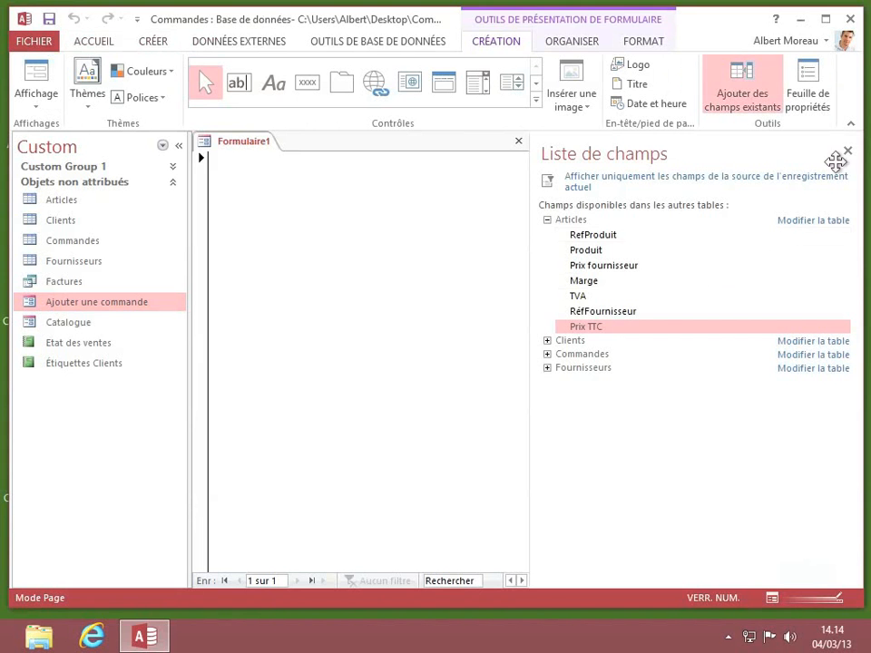
click(847, 152)
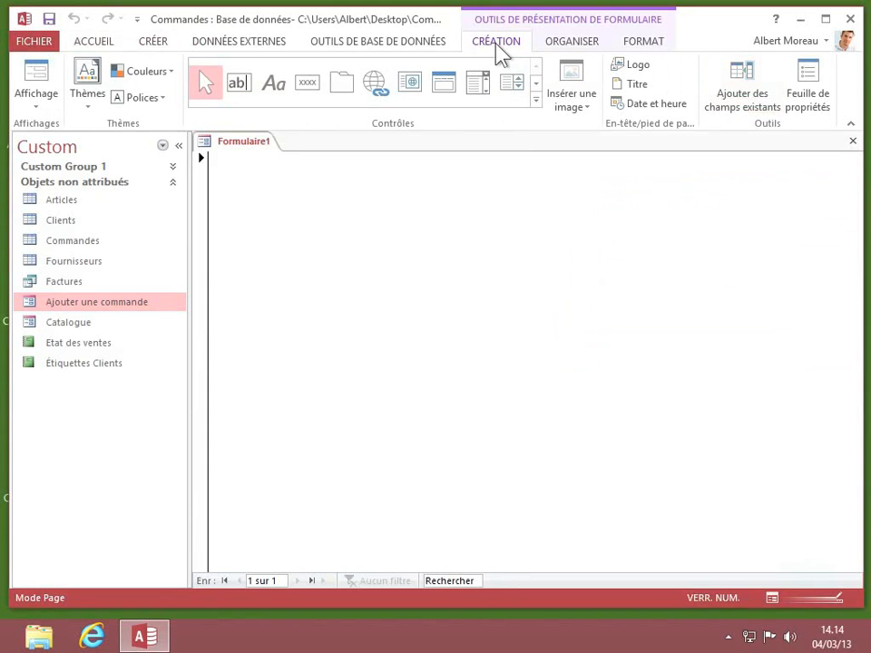
click(737, 110)
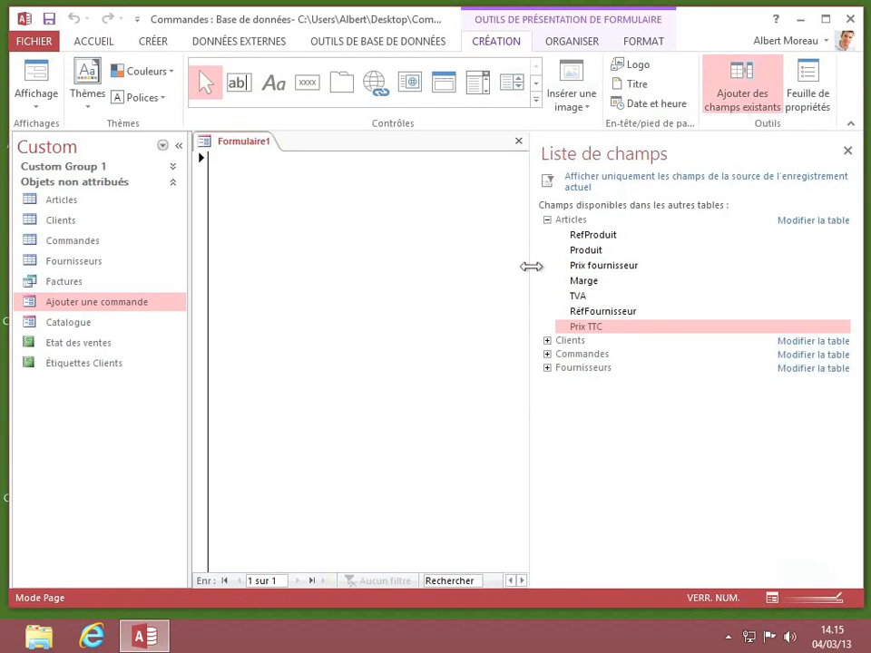
drag(531, 266, 626, 266)
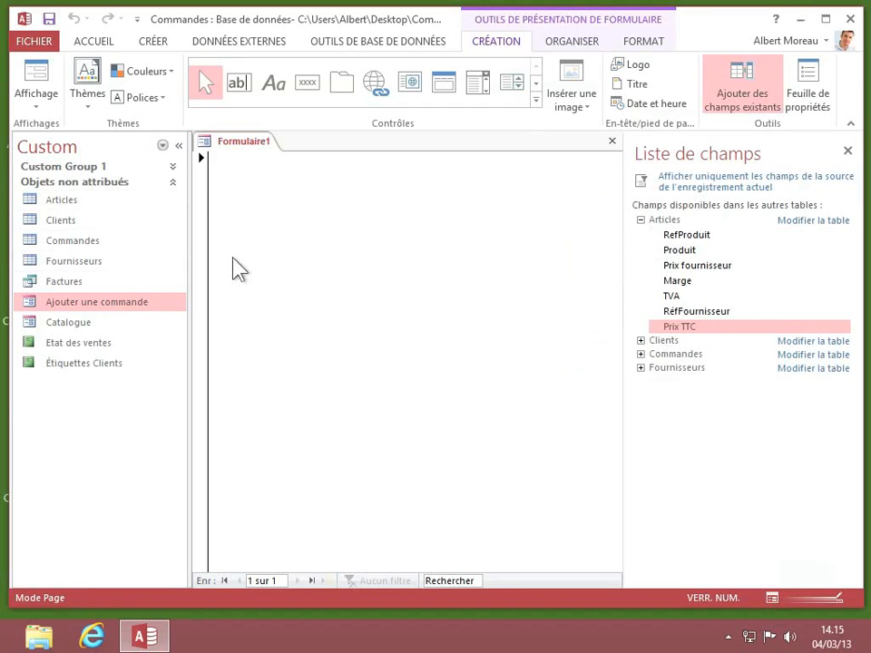
- Add the RefClient, Nom and Prénom fields from the Clients table to the blank form, in that order
click(641, 341)
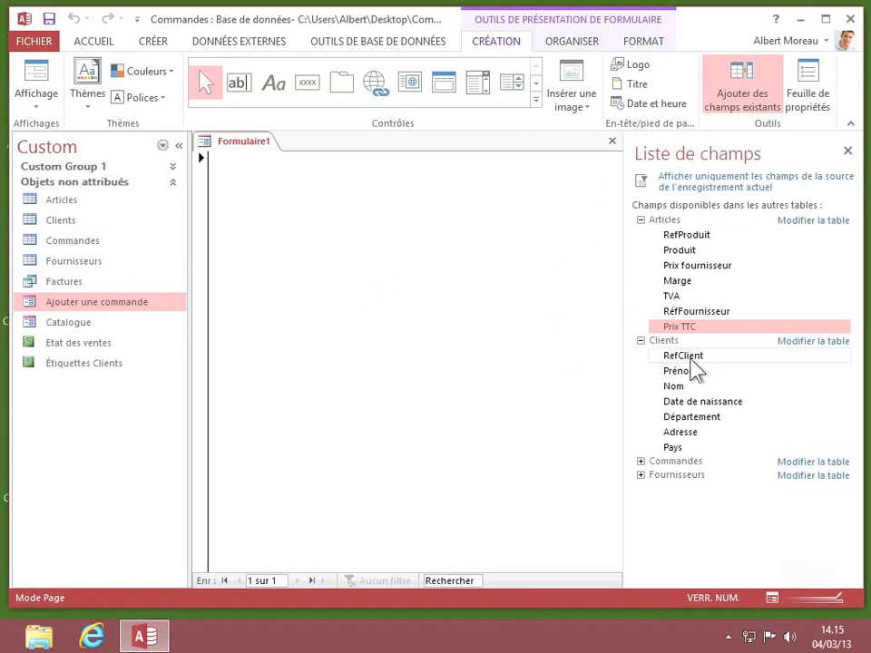
drag(691, 361, 272, 222)
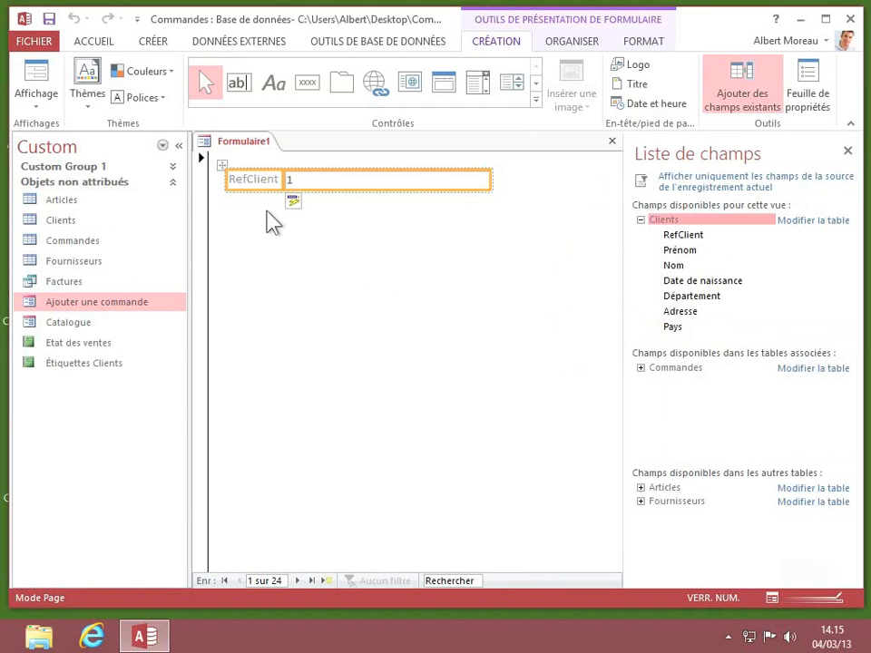
click(692, 269)
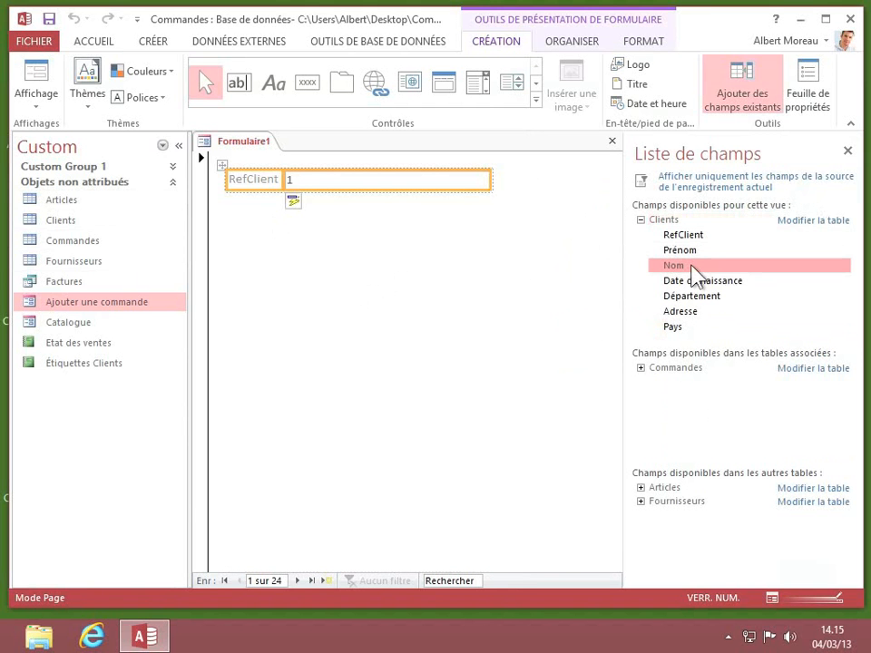
drag(691, 267, 344, 233)
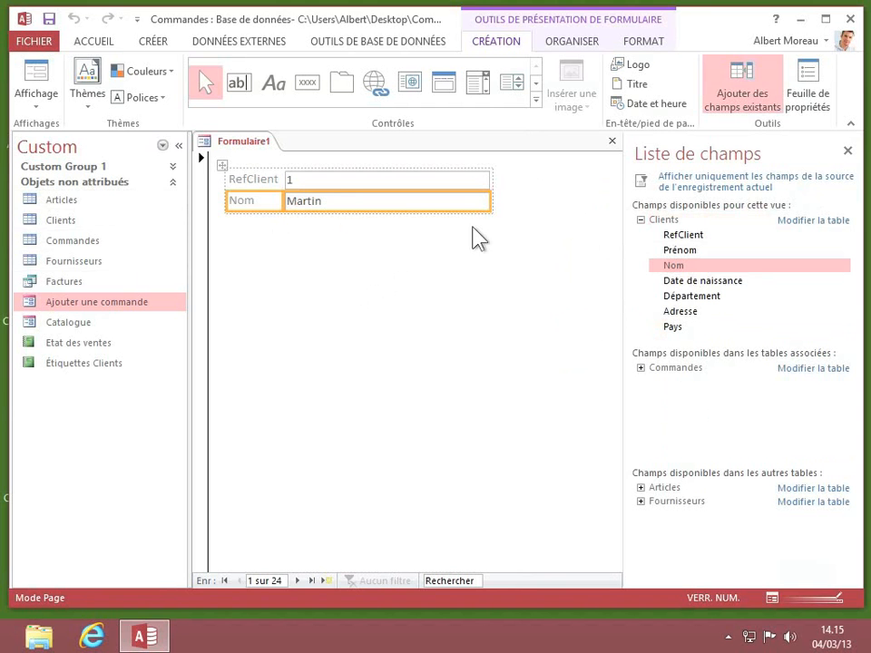
drag(678, 252, 324, 252)
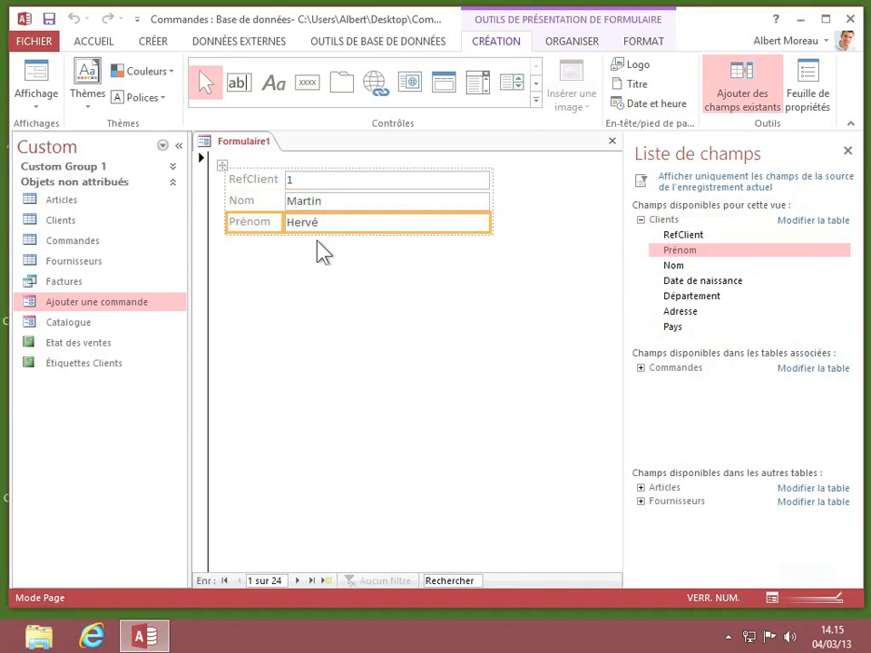
- Add the Refcommande field from the related Commandes table below Prénom
click(642, 368)
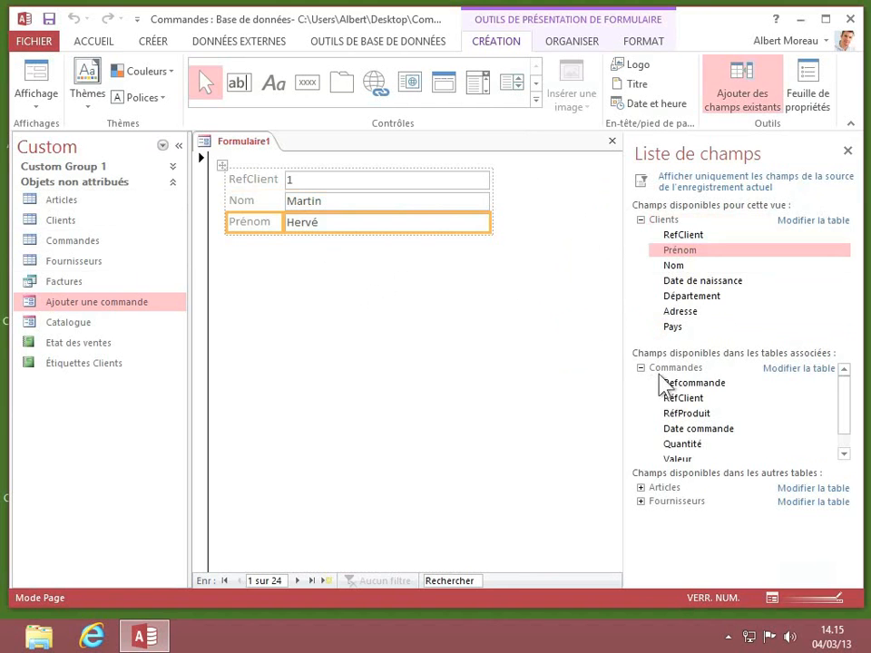
click(684, 386)
drag(687, 392, 304, 254)
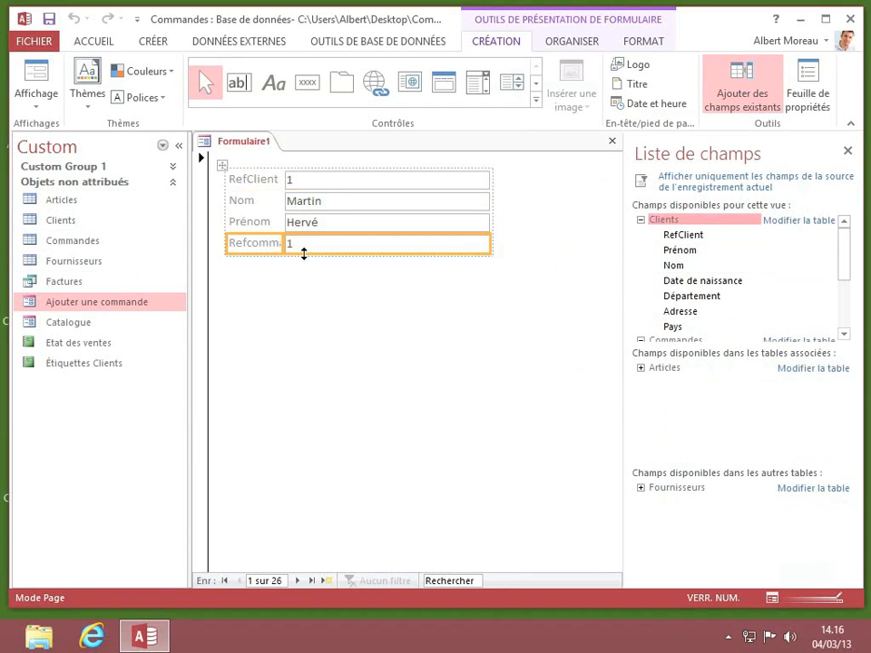
- Add the RefProduit and Produit fields from the related Articles table below Refcommande
click(640, 368)
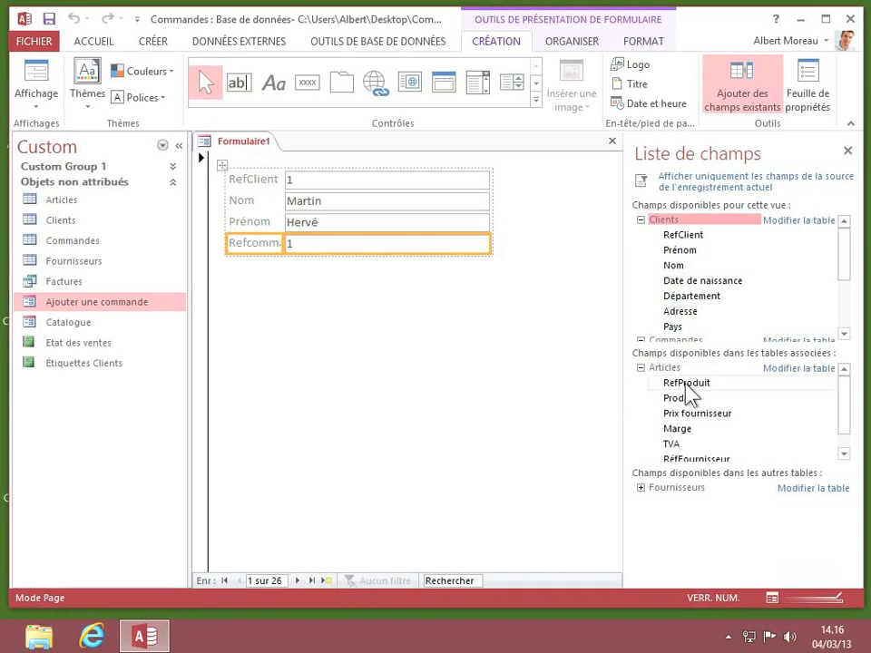
drag(686, 388, 405, 317)
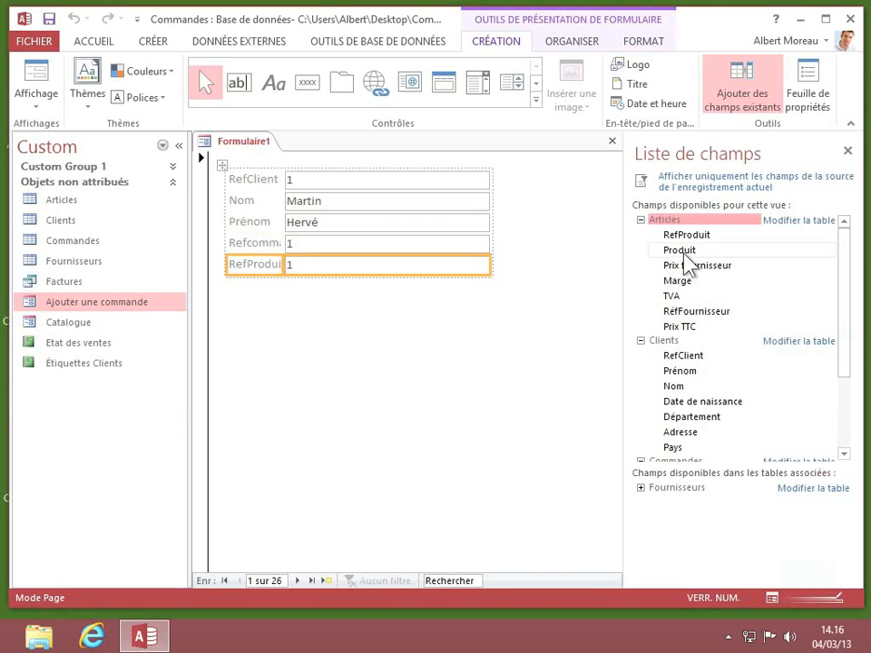
drag(685, 254, 379, 325)
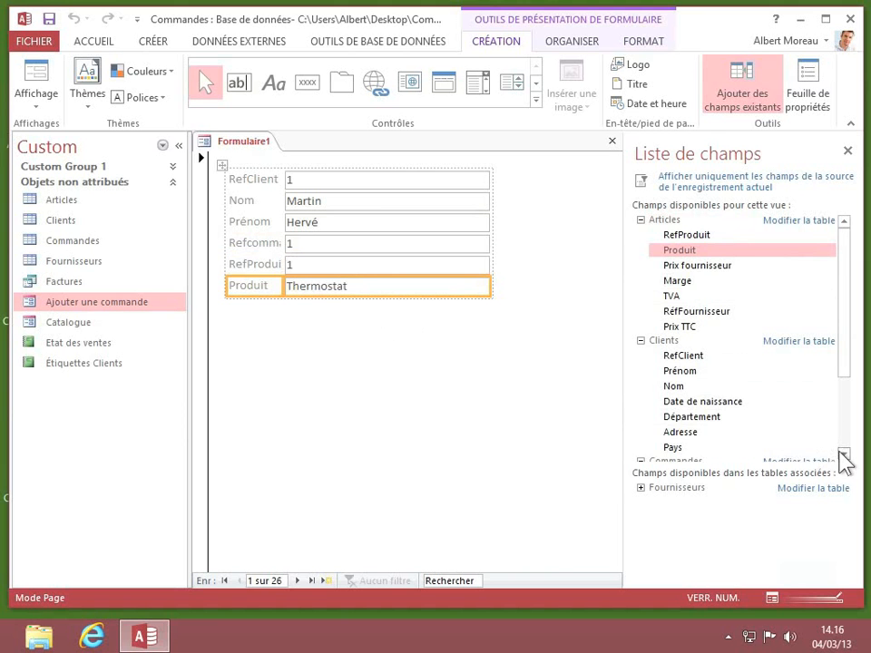
- Add the Date commande, Quantité and Valeur fields from the Commandes table below Produit
click(842, 454)
click(844, 455)
click(844, 455)
click(844, 454)
click(843, 454)
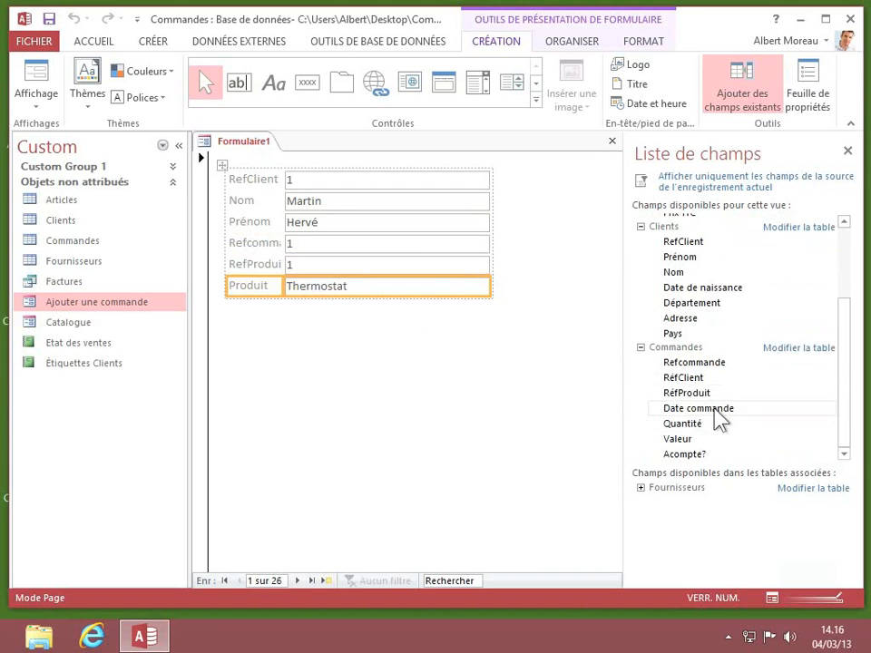
drag(715, 408, 321, 360)
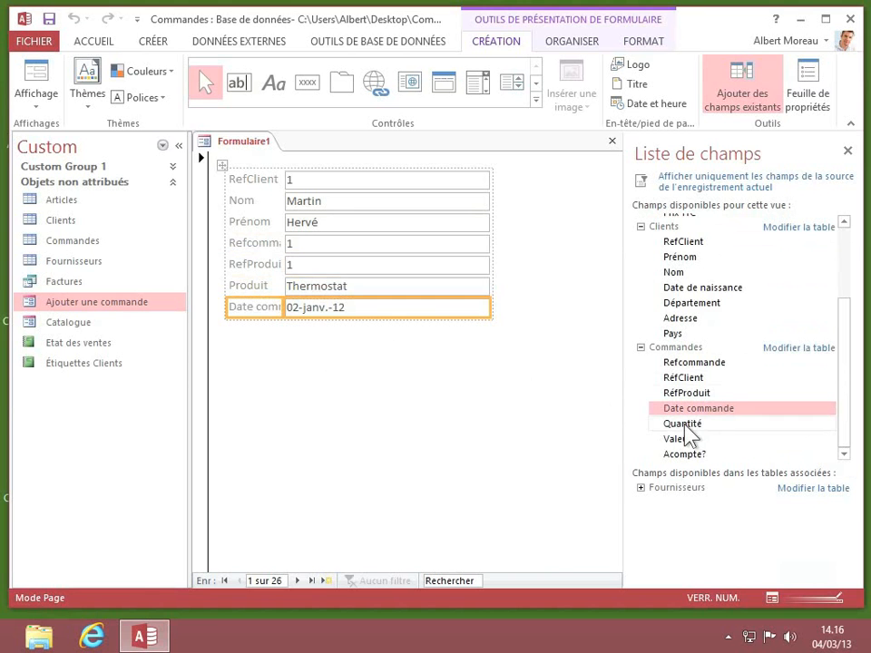
drag(687, 427, 398, 396)
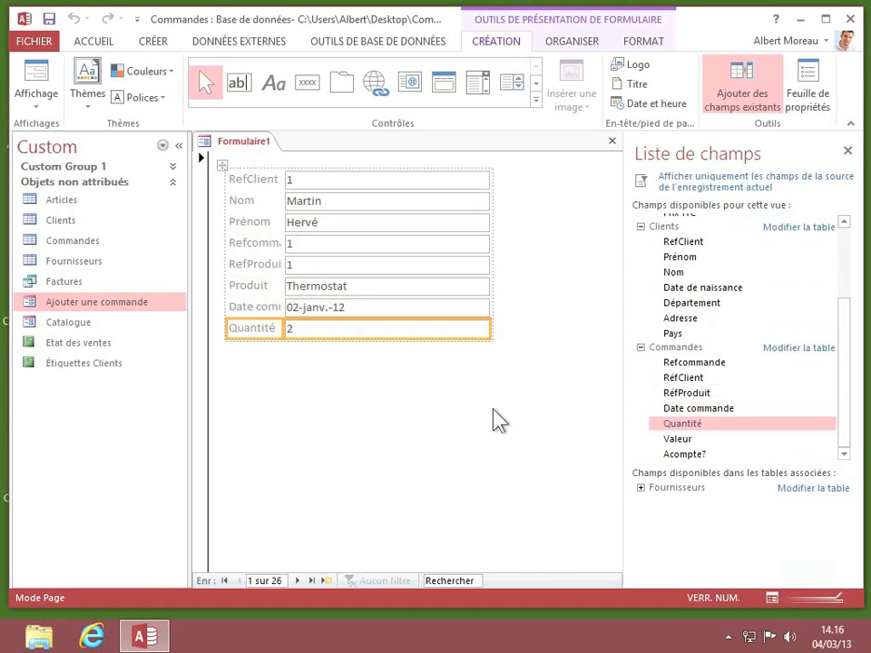
drag(667, 439, 432, 417)
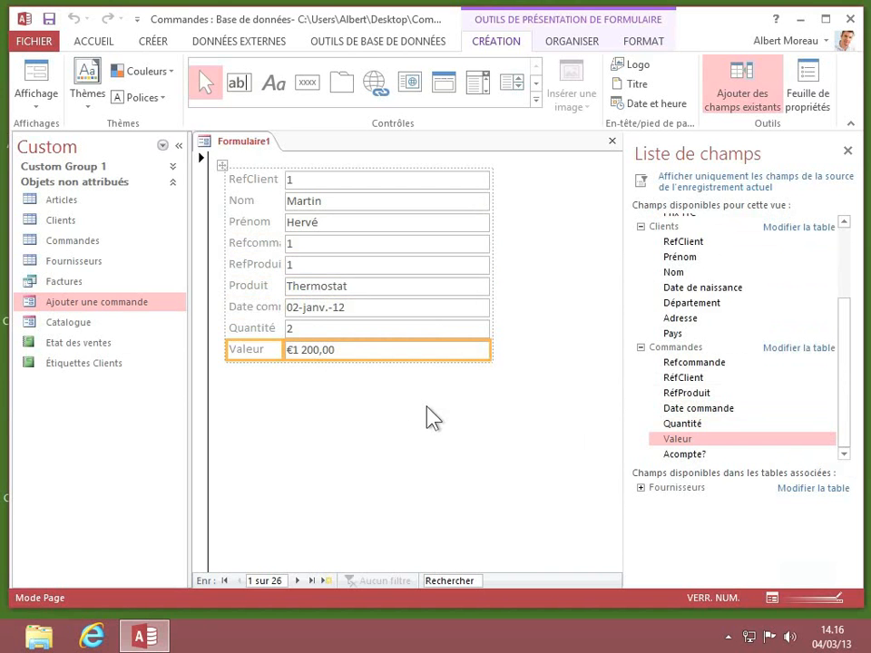
- Select the Date commande, Produit, Prénom and Nom fields one at a time, and finally the form's whole control layout
click(418, 308)
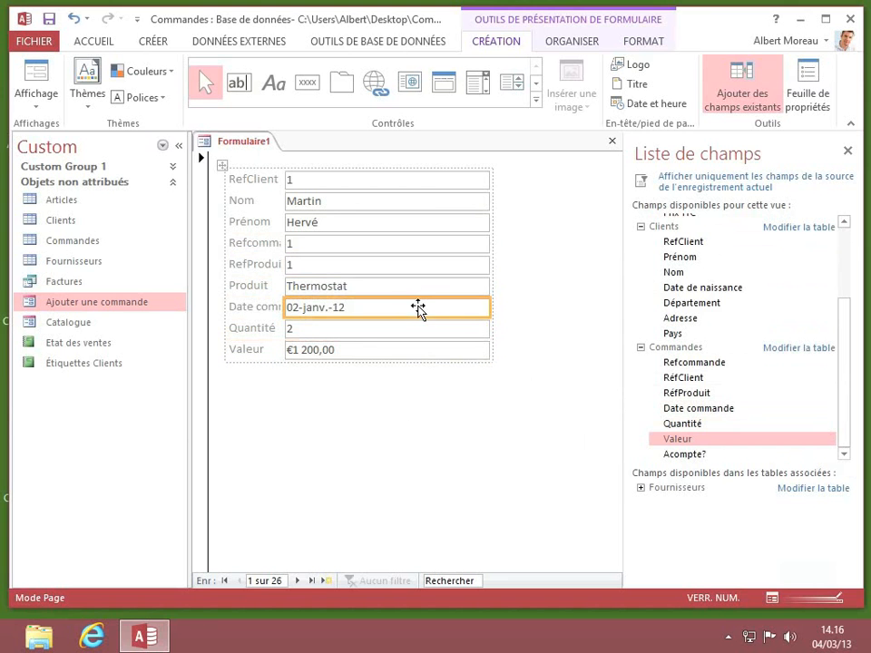
click(413, 288)
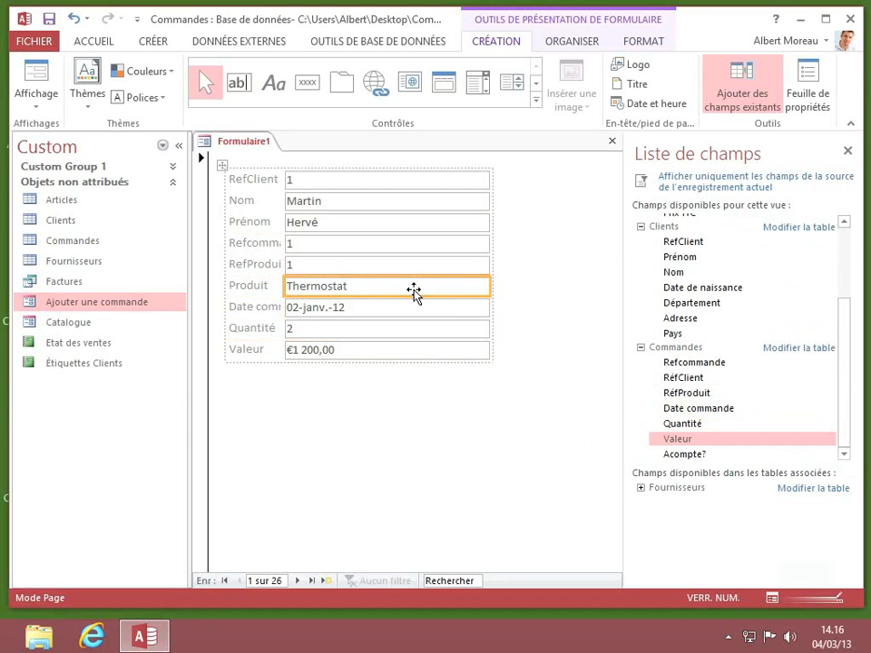
click(352, 223)
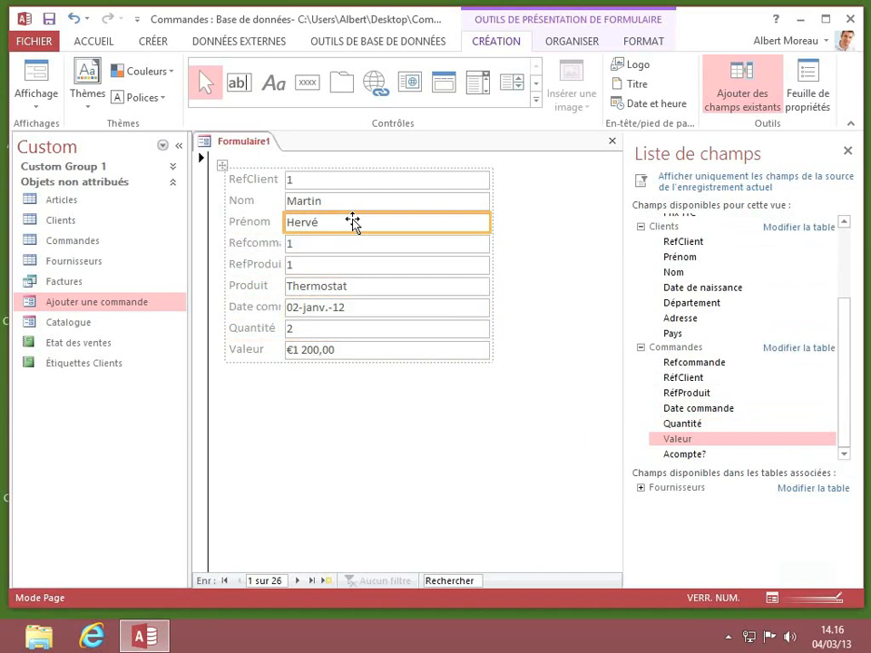
click(348, 201)
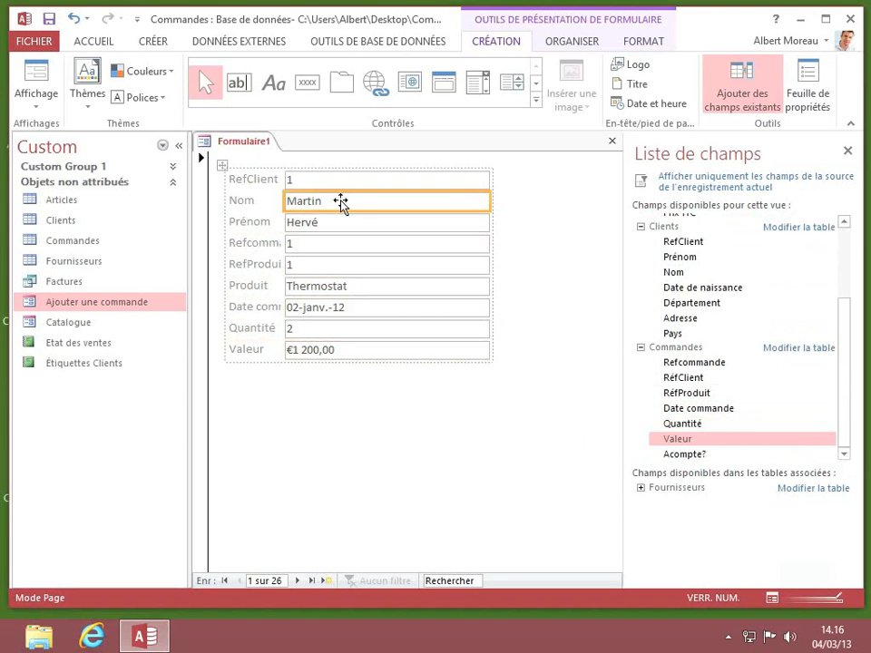
click(222, 168)
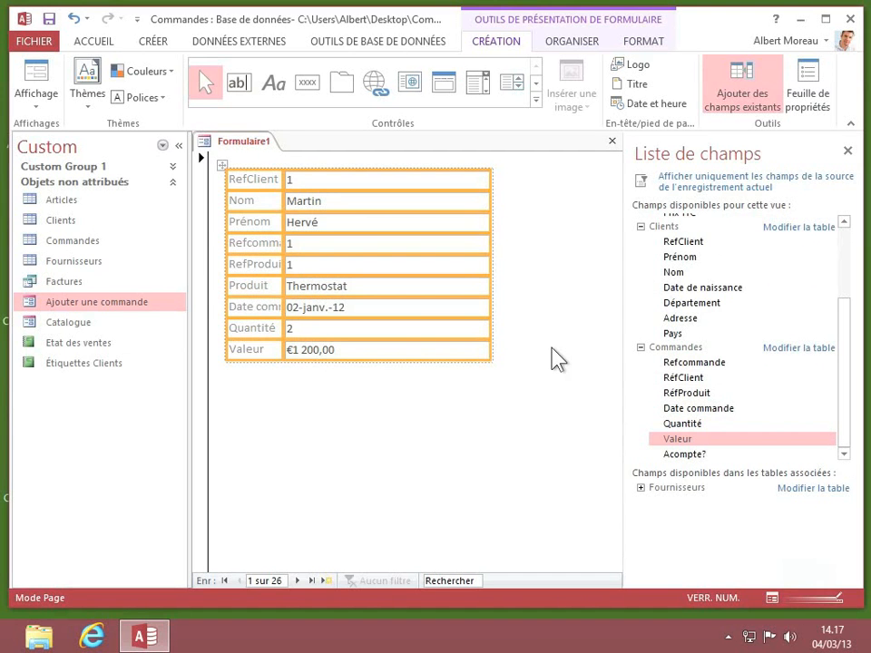
- Select the Étiquette31 label and the Nom field by object name, and the Prénom field directly on the form
click(643, 43)
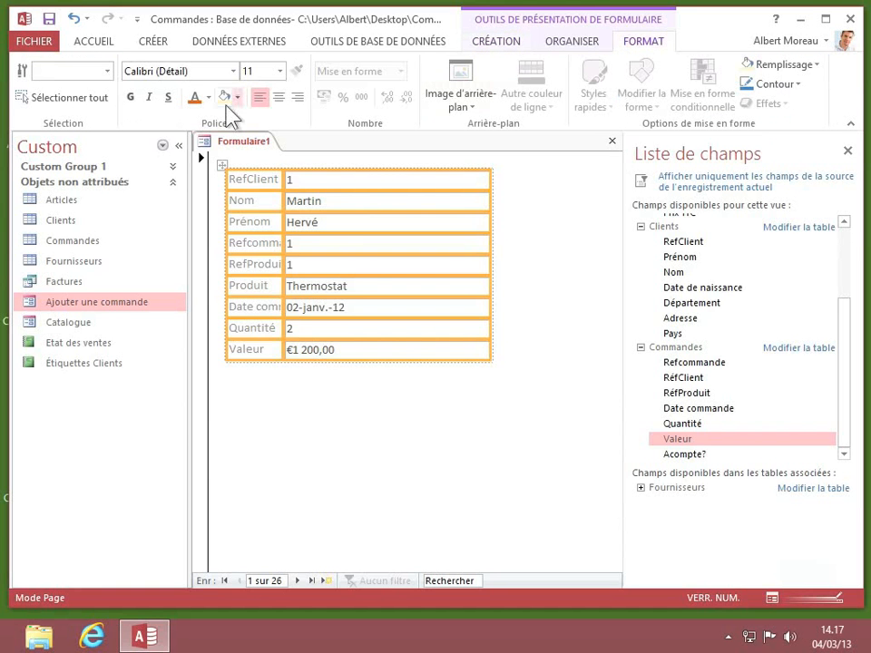
click(107, 72)
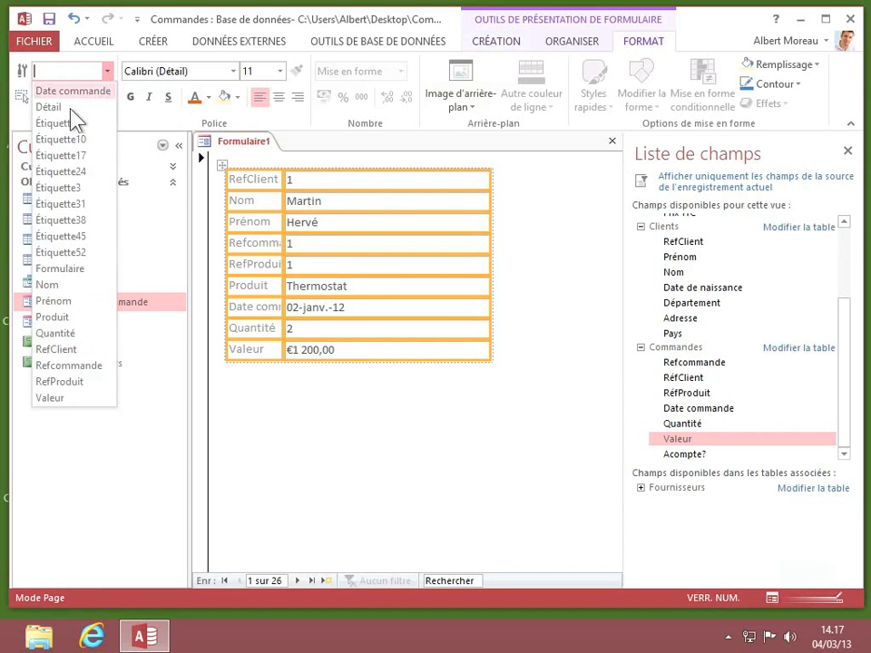
click(79, 203)
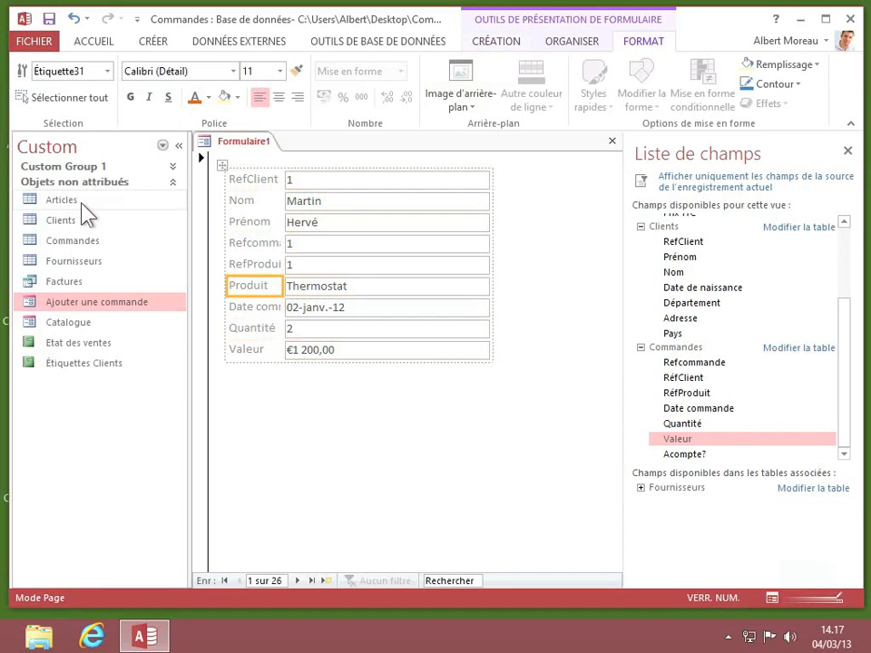
click(107, 72)
click(98, 283)
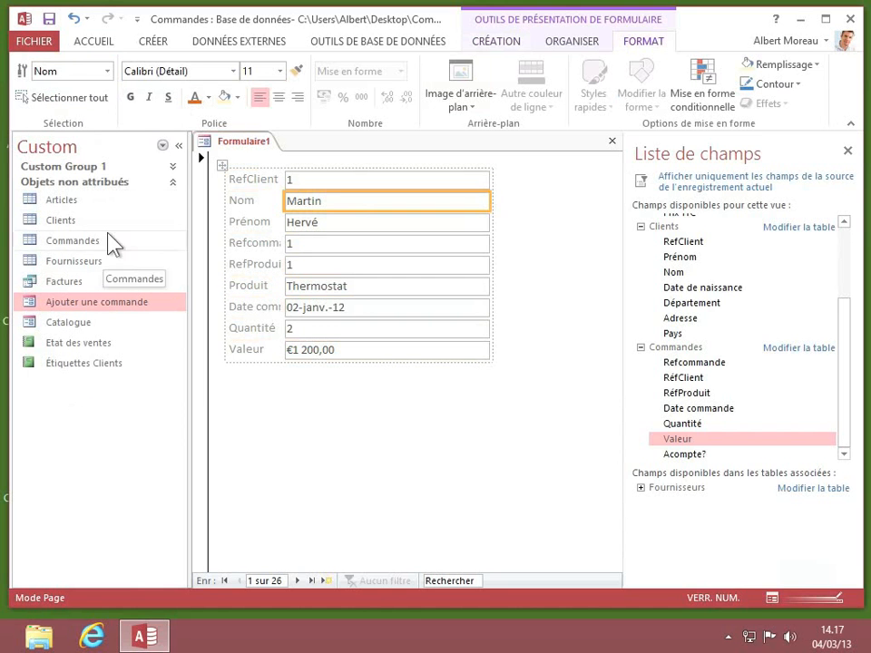
click(363, 226)
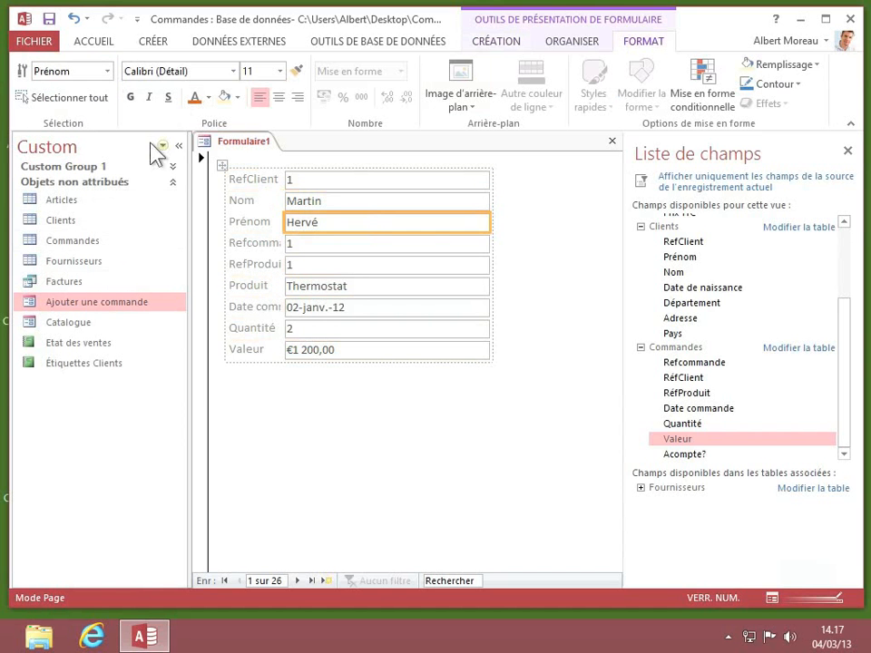
- Set all form controls to the Adobe Caslon Pro font with the lightest gold theme colour as background
click(68, 99)
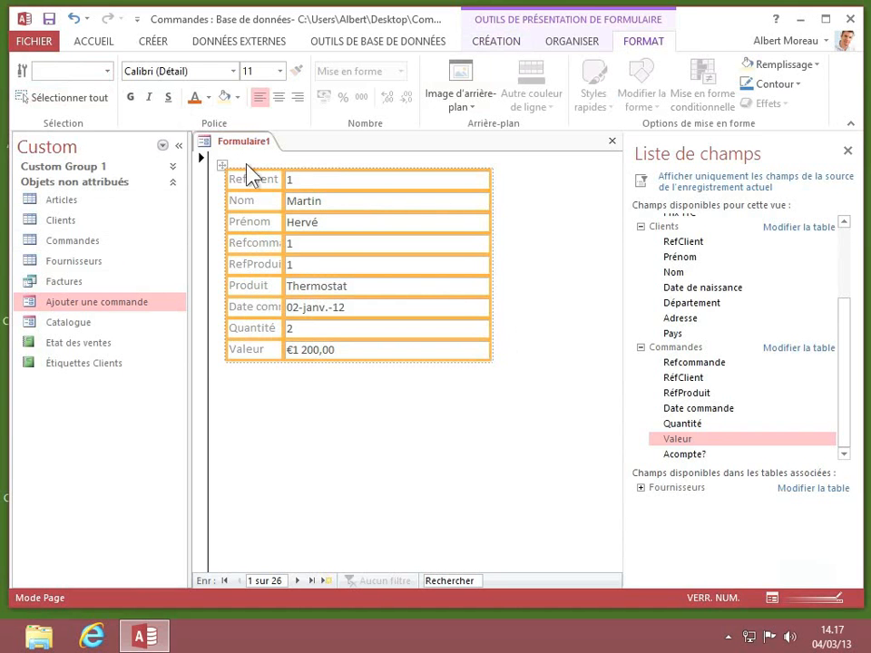
click(233, 71)
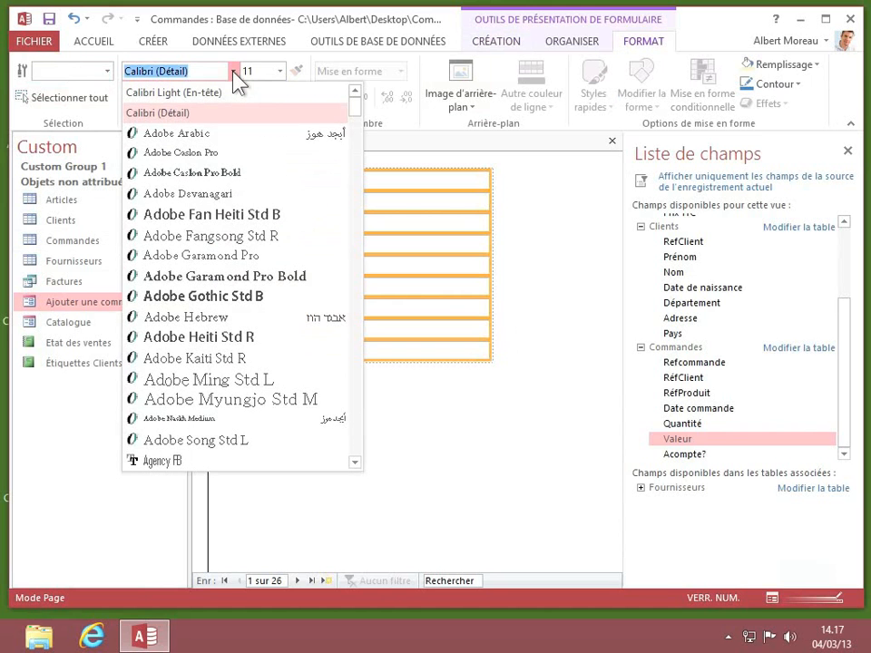
click(205, 154)
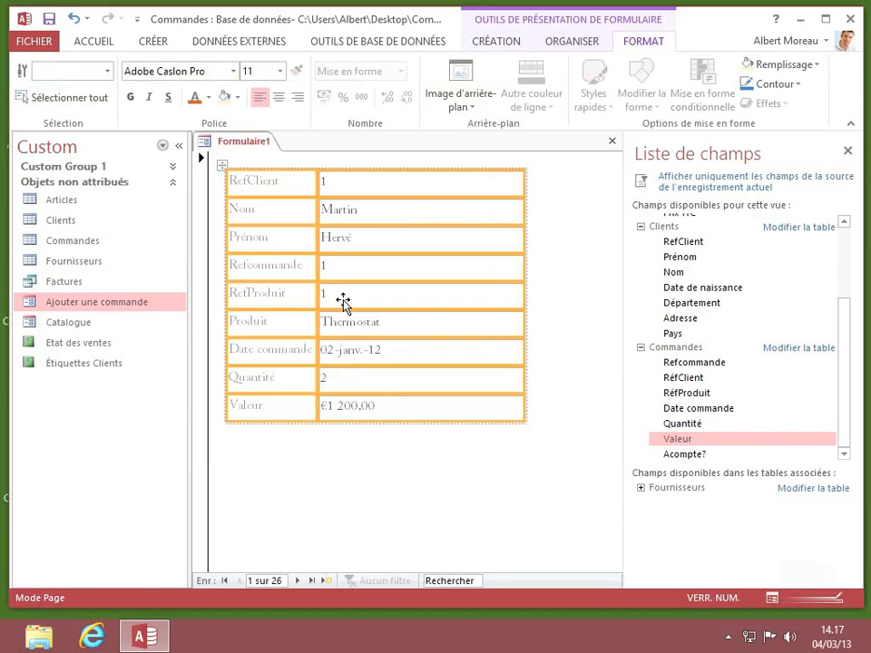
click(237, 98)
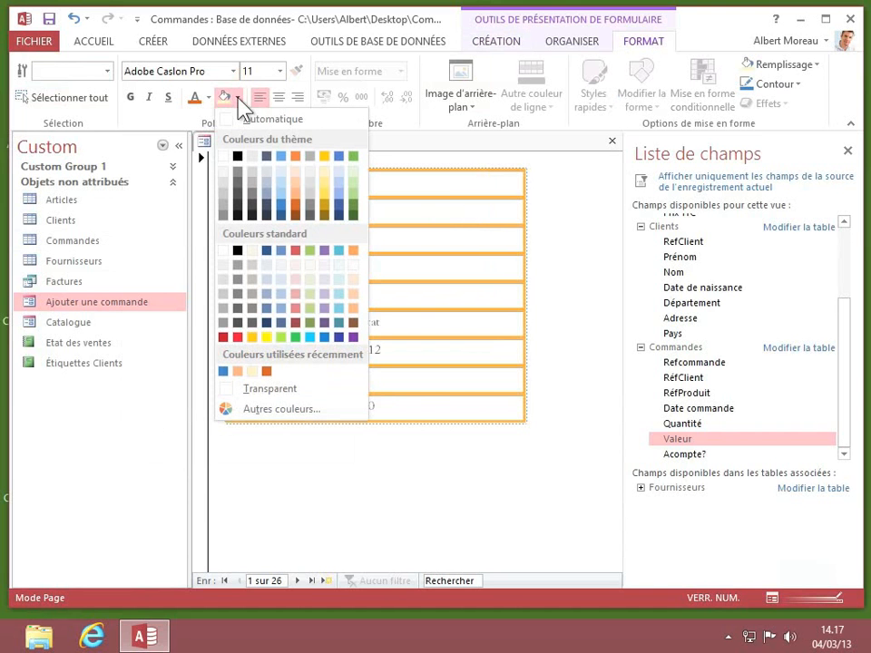
click(324, 171)
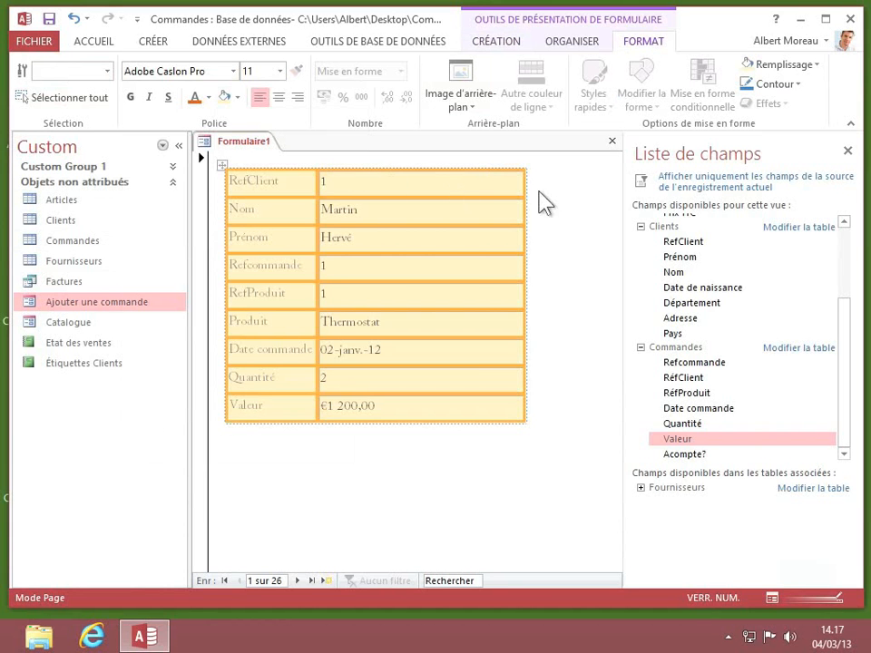
- Give all form controls a 2 pt outline in the darkest blue theme colour (Accent 1, Plus sombre 50%), and deselect the layout
click(791, 89)
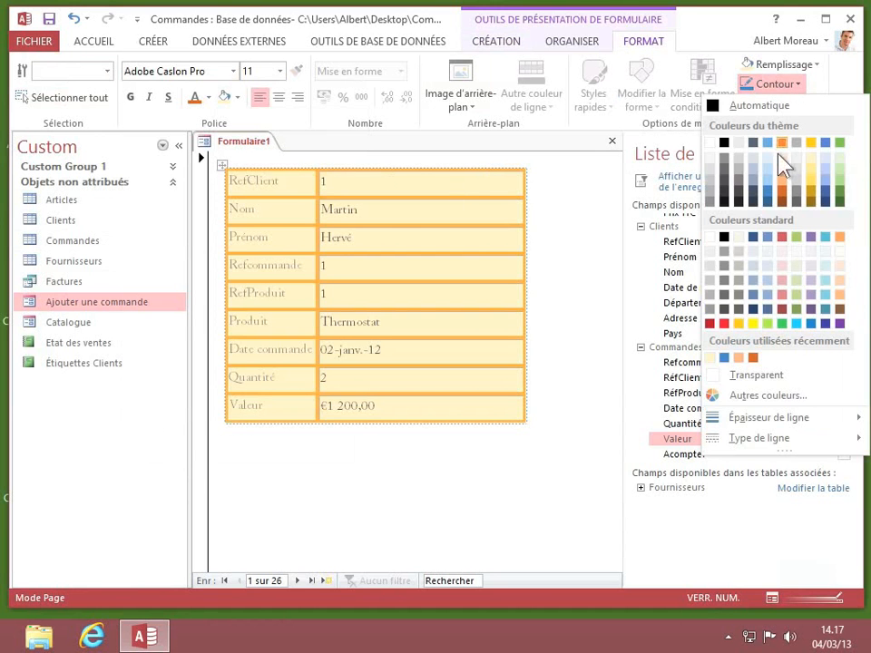
click(770, 203)
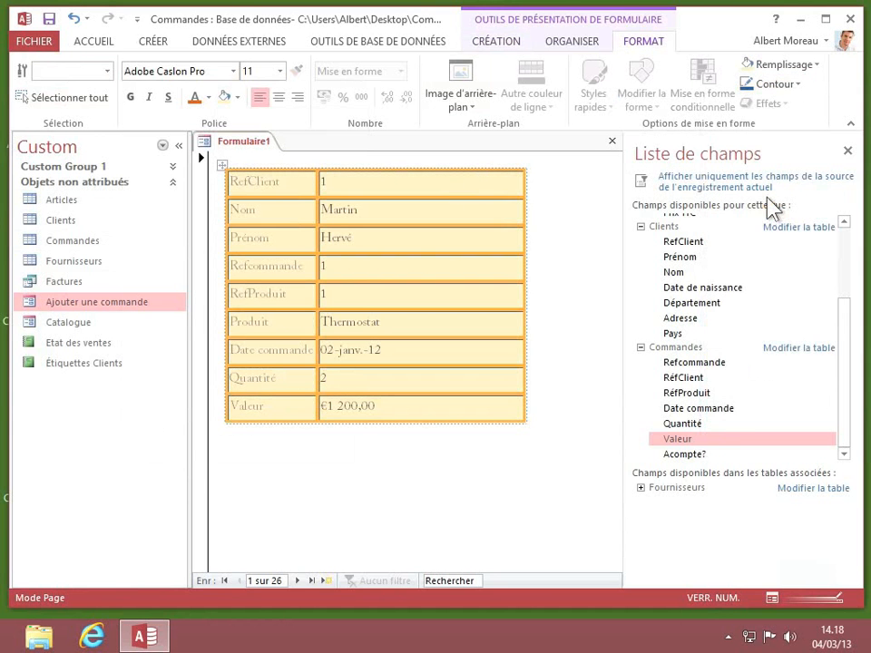
click(795, 88)
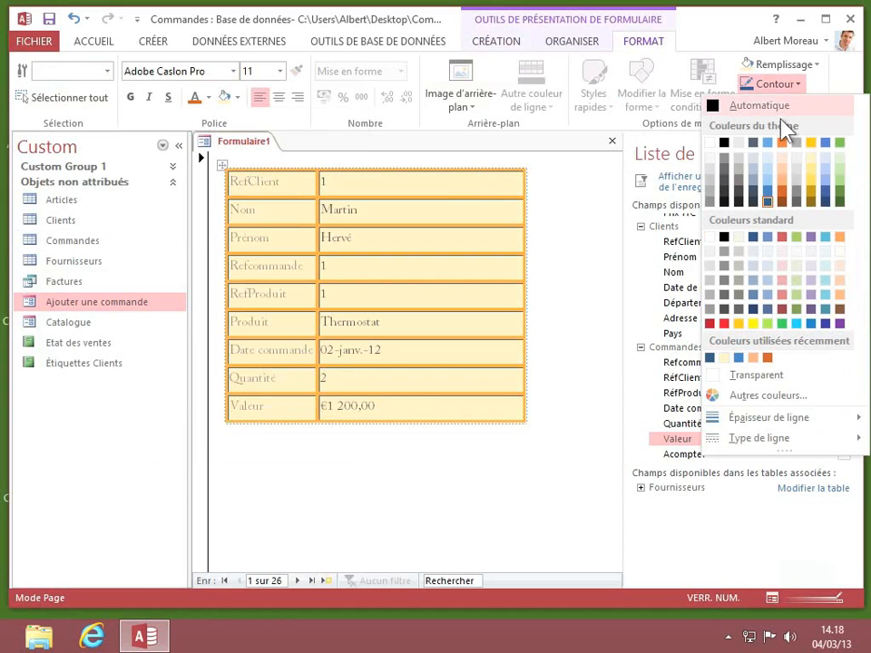
mouse_move(760, 426)
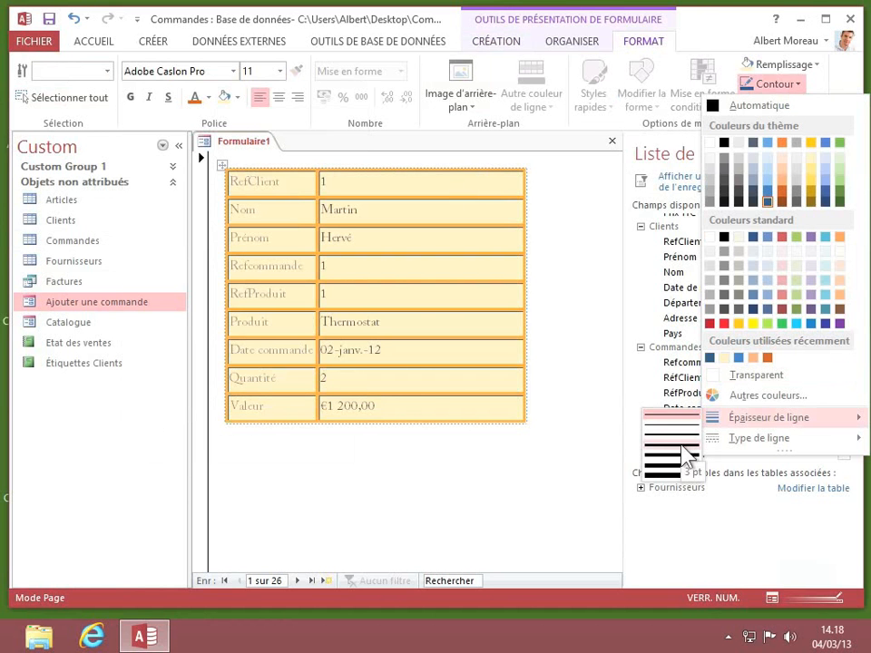
mouse_move(706, 442)
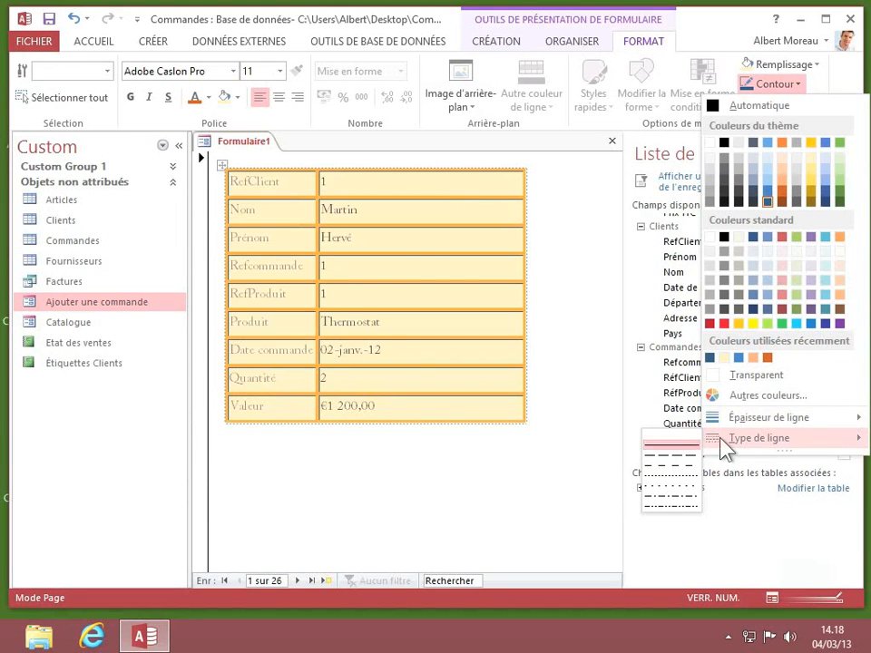
right_click(680, 453)
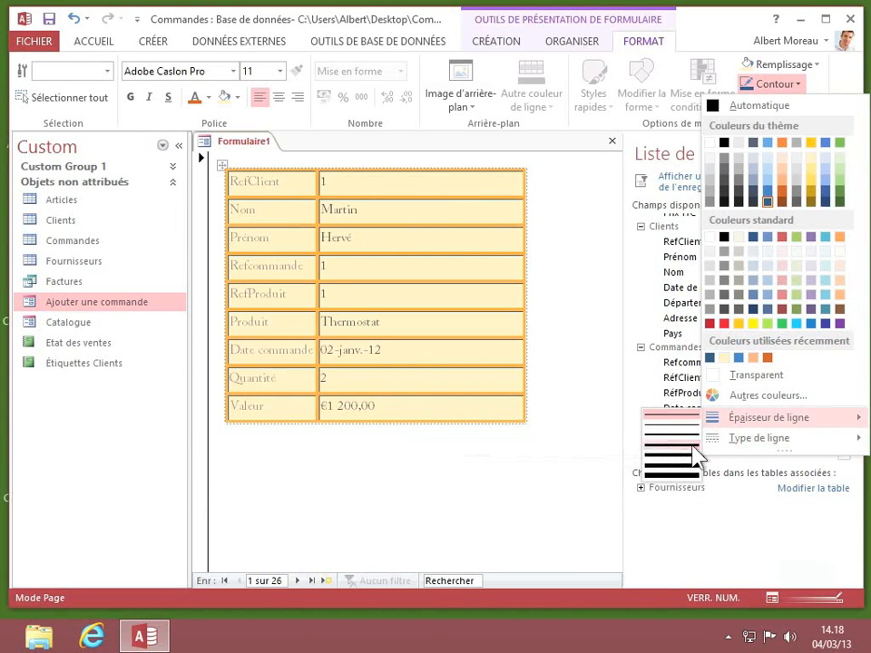
right_click(692, 444)
click(679, 433)
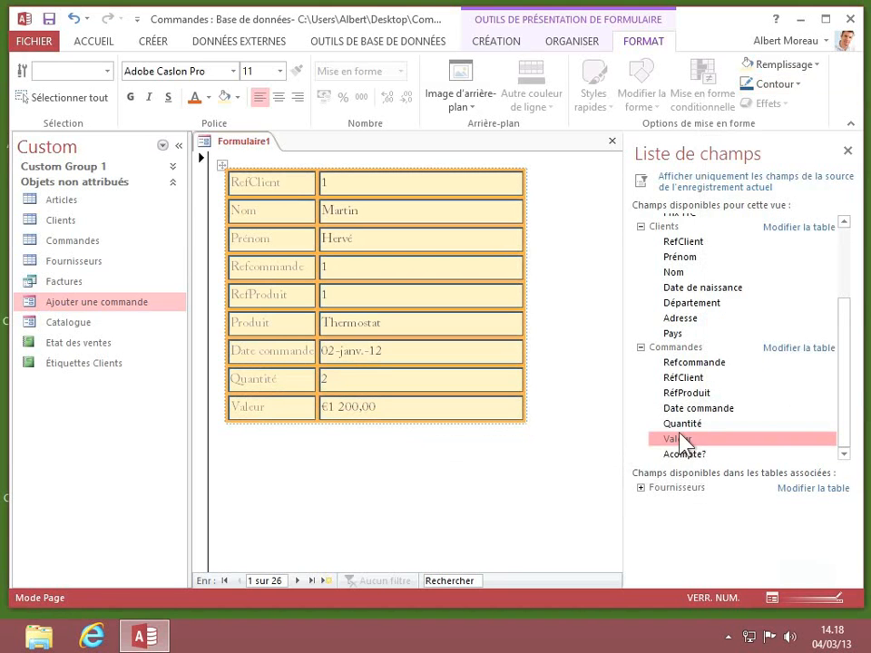
click(599, 439)
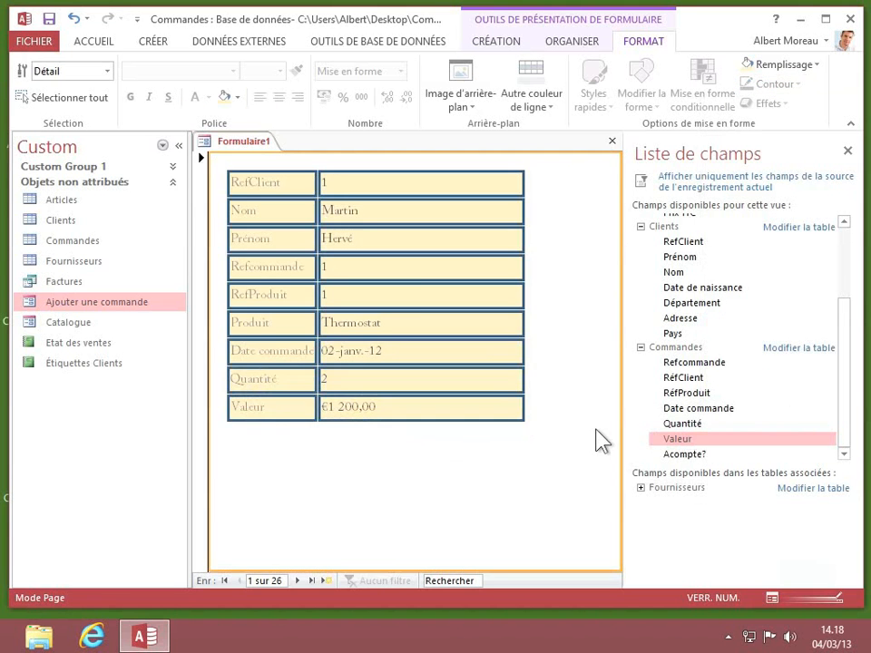
- Select the whole control layout again, open its property sheet and widen it so the values are readable
click(407, 292)
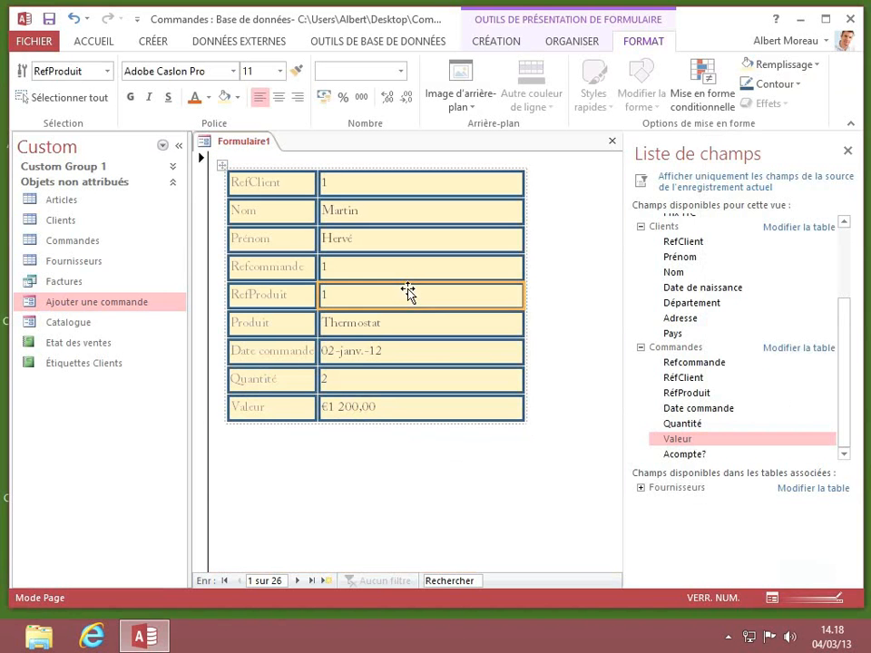
click(221, 166)
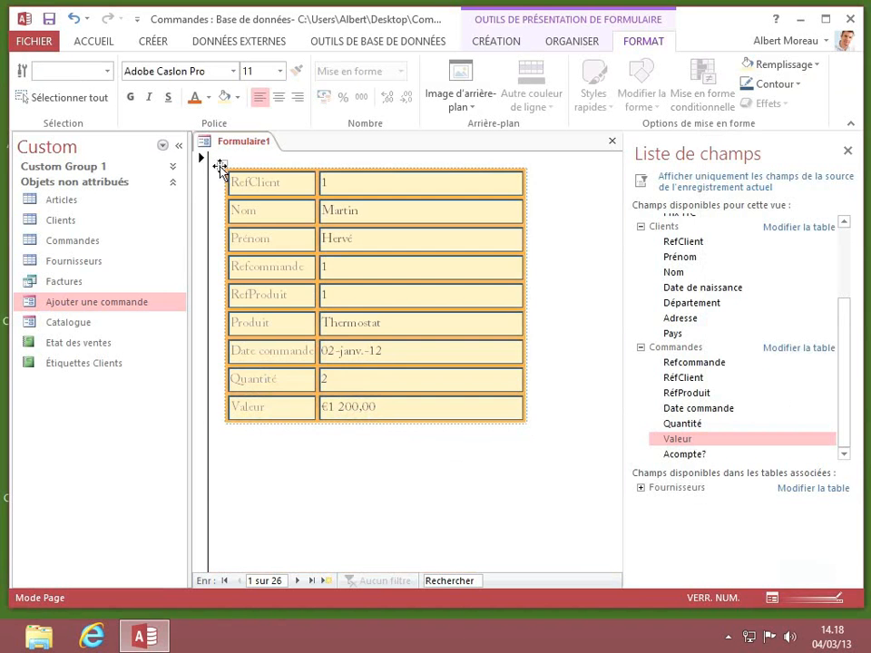
right_click(221, 168)
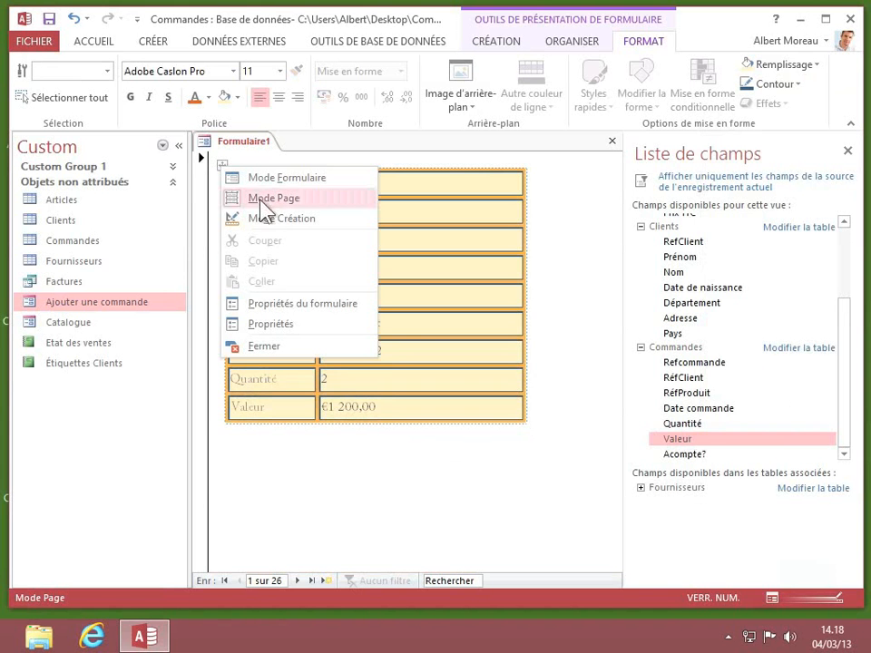
click(271, 325)
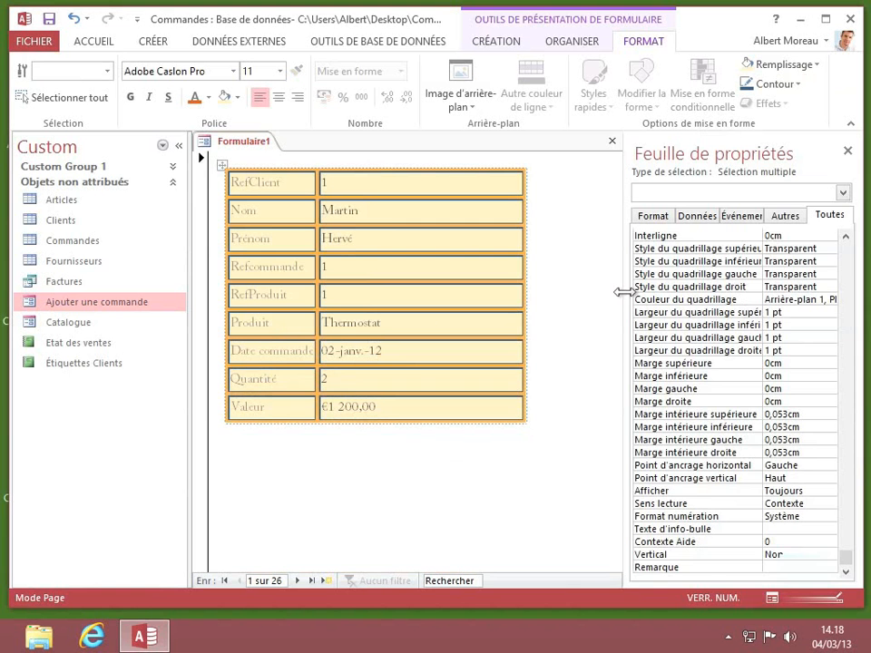
drag(624, 292, 526, 294)
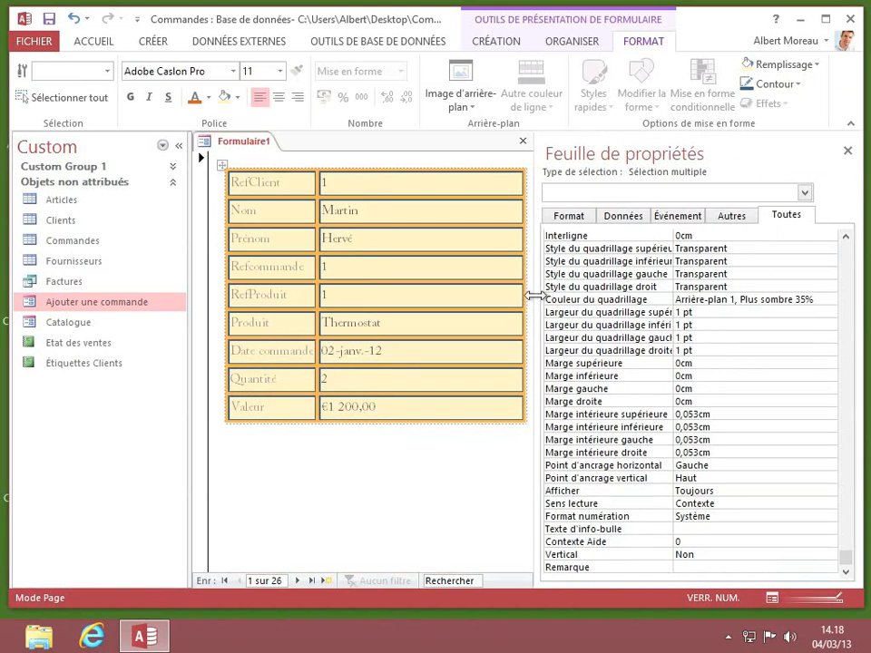
- Set the Gauche position of the selected controls to 1 cm among the full list of properties
click(582, 223)
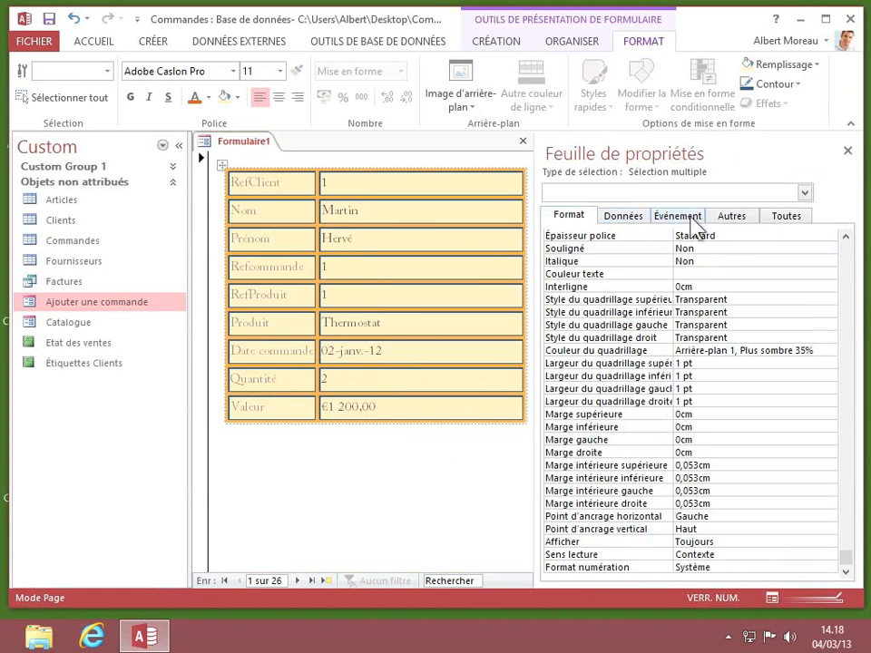
click(789, 217)
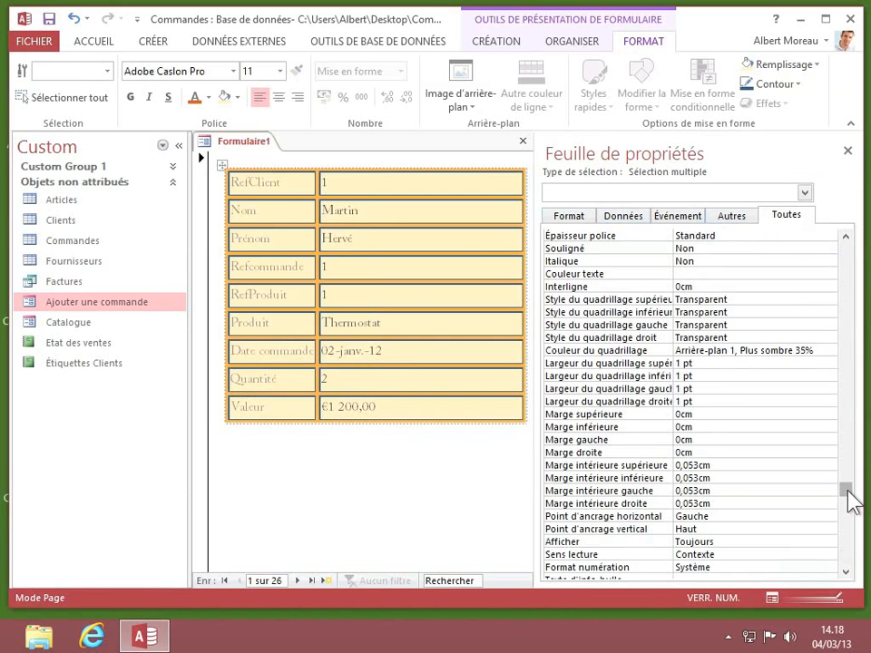
drag(851, 501, 857, 265)
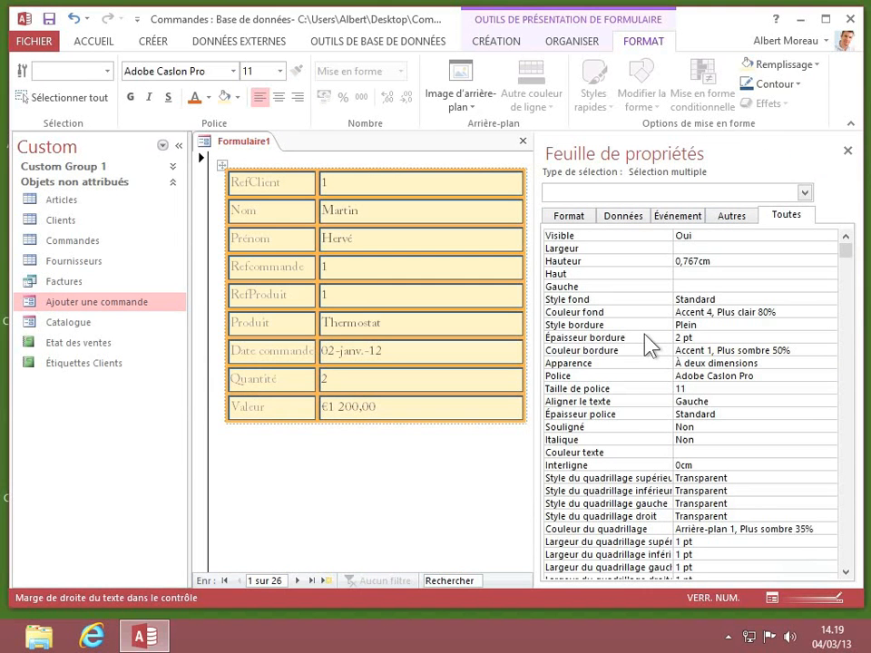
click(679, 286)
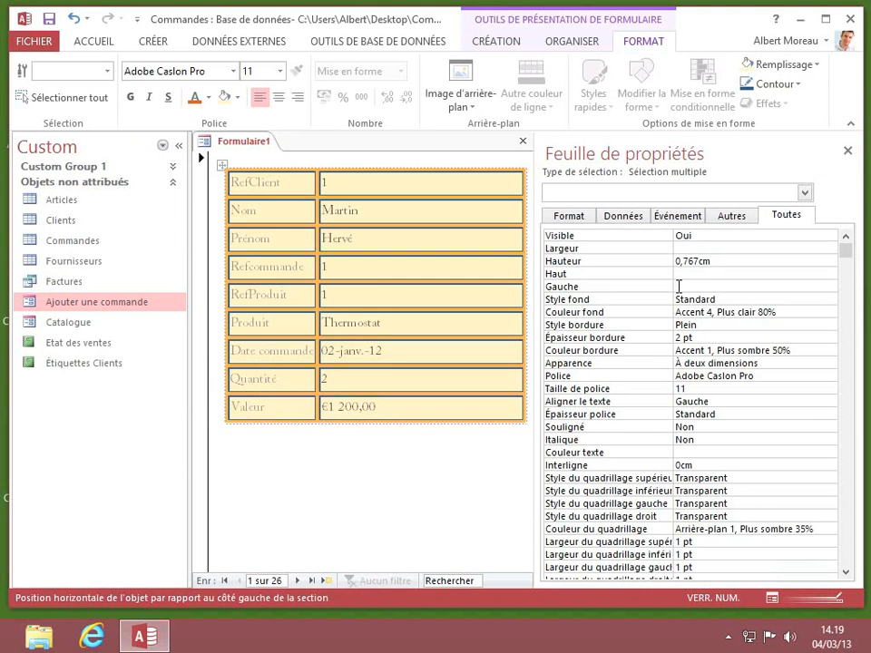
text(1cm)
key(Return)
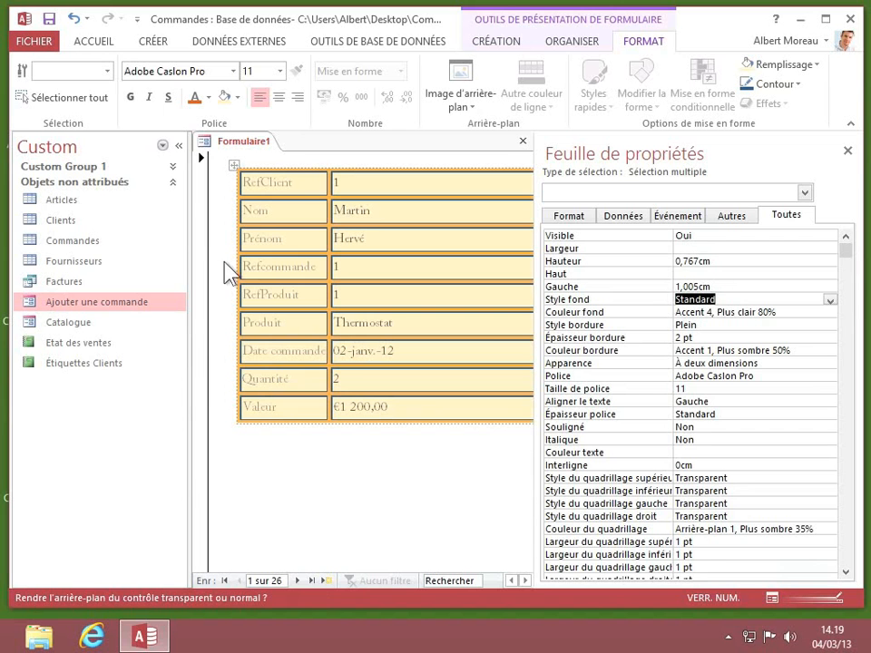
- Set the controls' Police to Adobe Garamond Pro and Taille de police to 12 in the property sheet
click(794, 375)
click(829, 377)
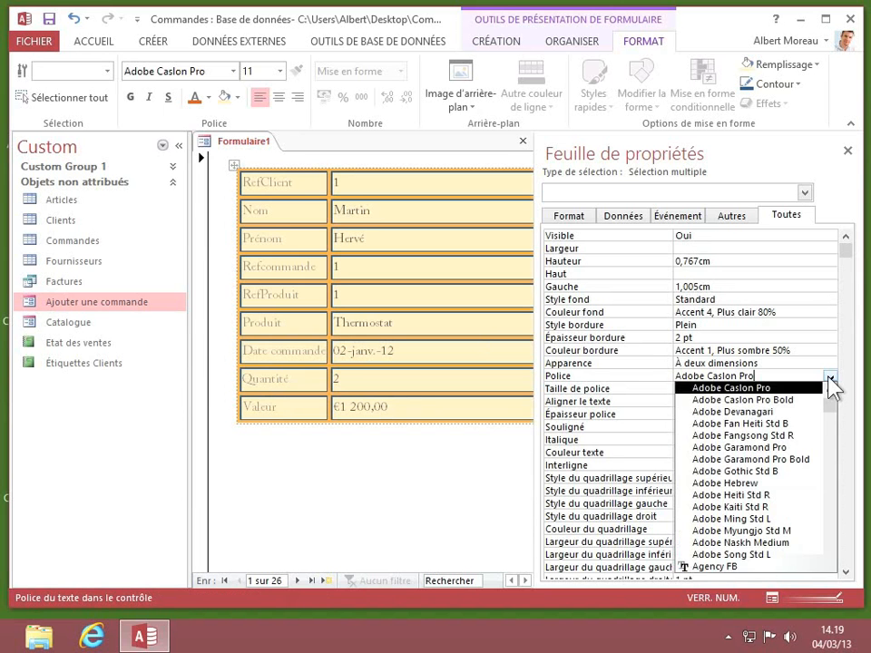
click(764, 447)
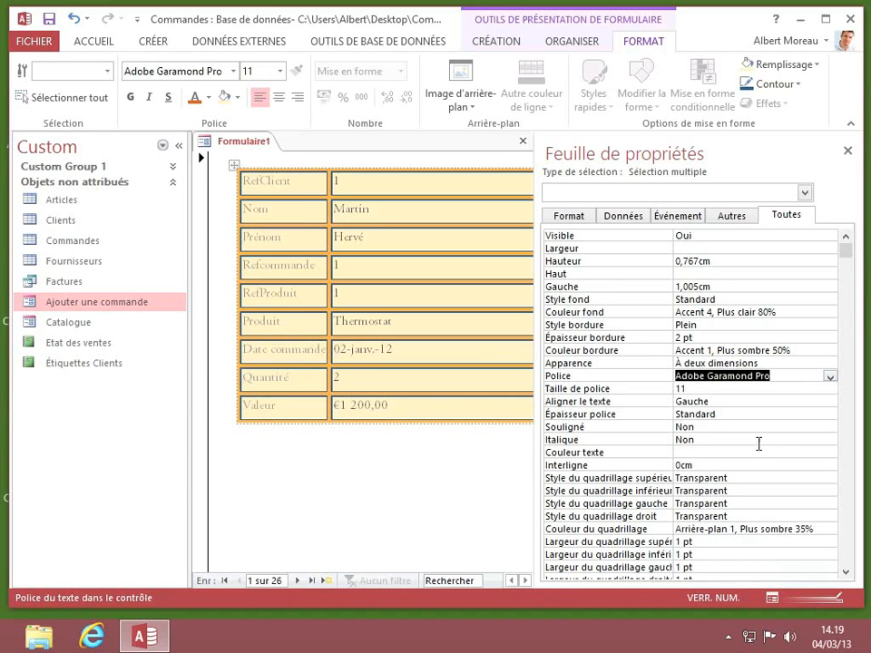
click(736, 388)
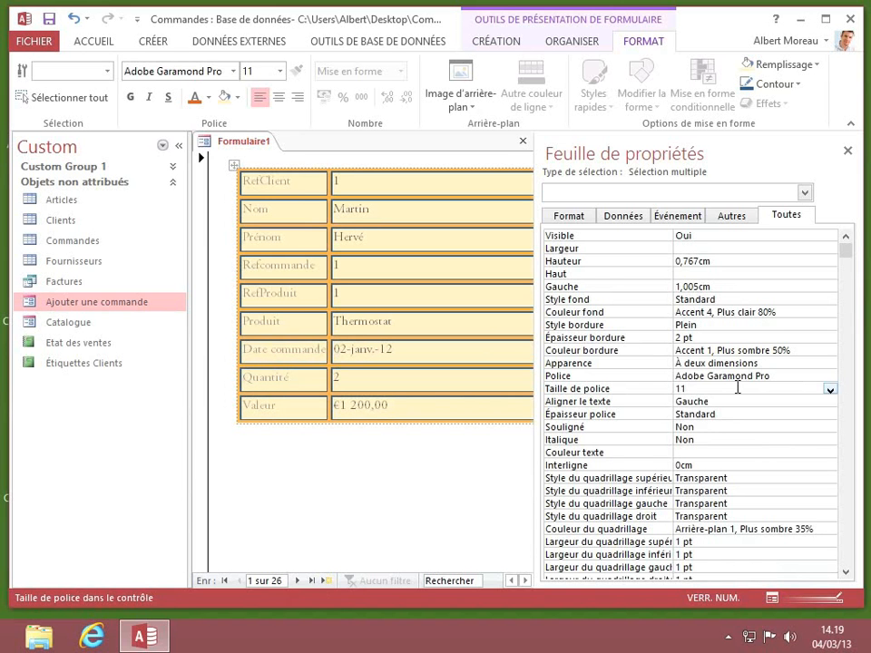
key(BackSpace)
text(2)
key(Return)
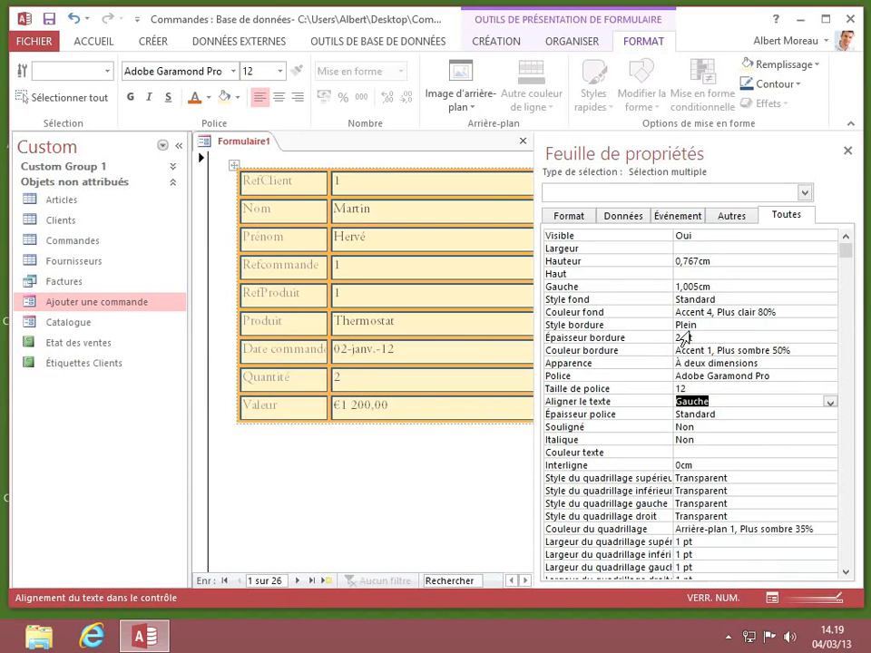
- Set the Style bordure property of the selected controls to Tiret-point
click(742, 328)
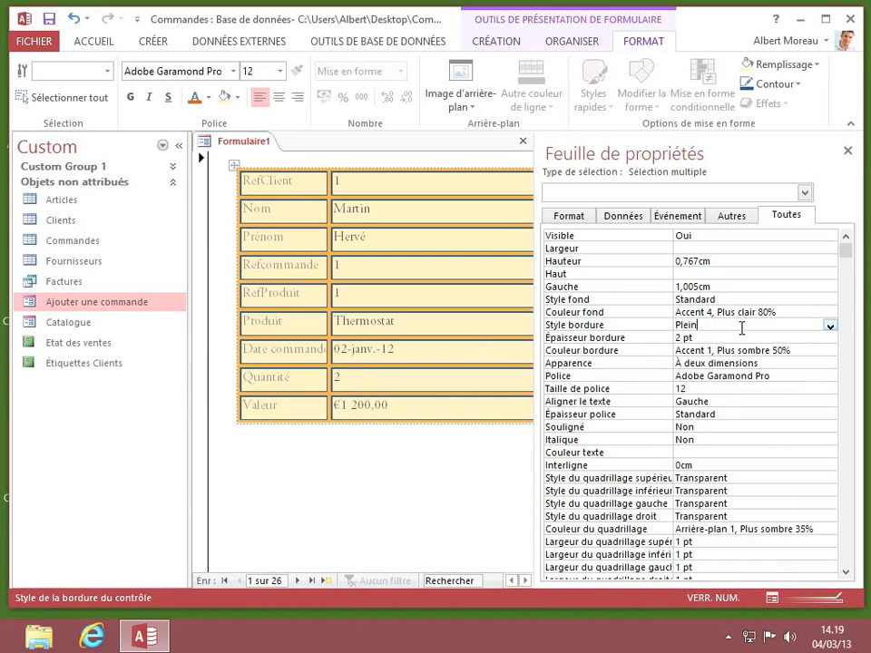
click(829, 325)
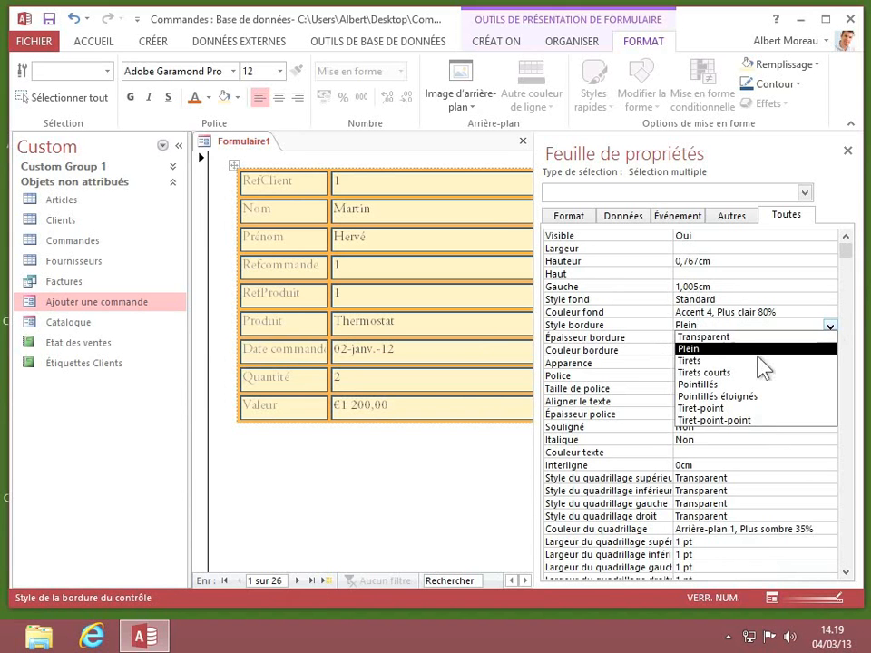
click(691, 409)
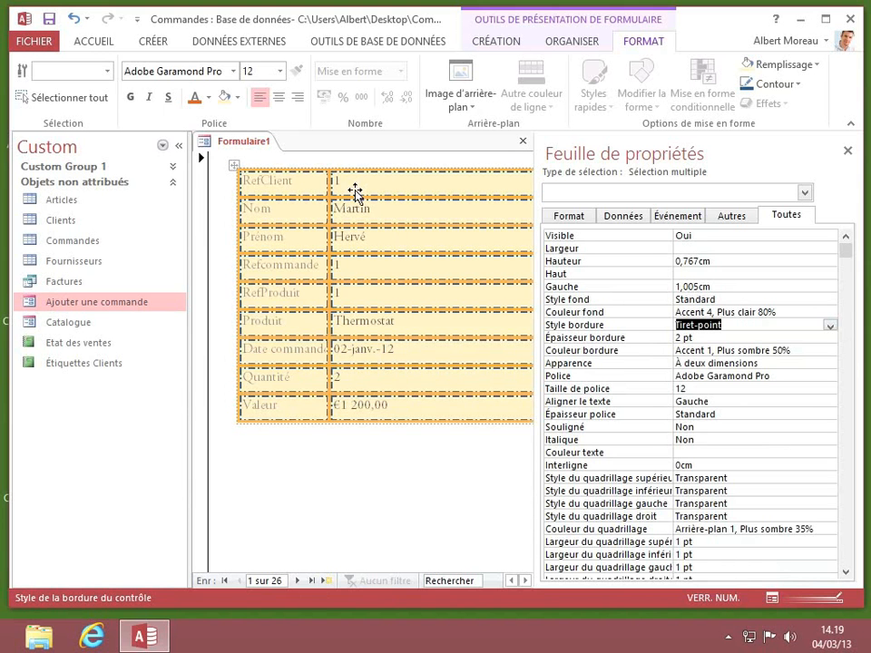
- Set the controls' Marge gauche to 0,2 cm, close the property sheet and deselect the layout
click(848, 380)
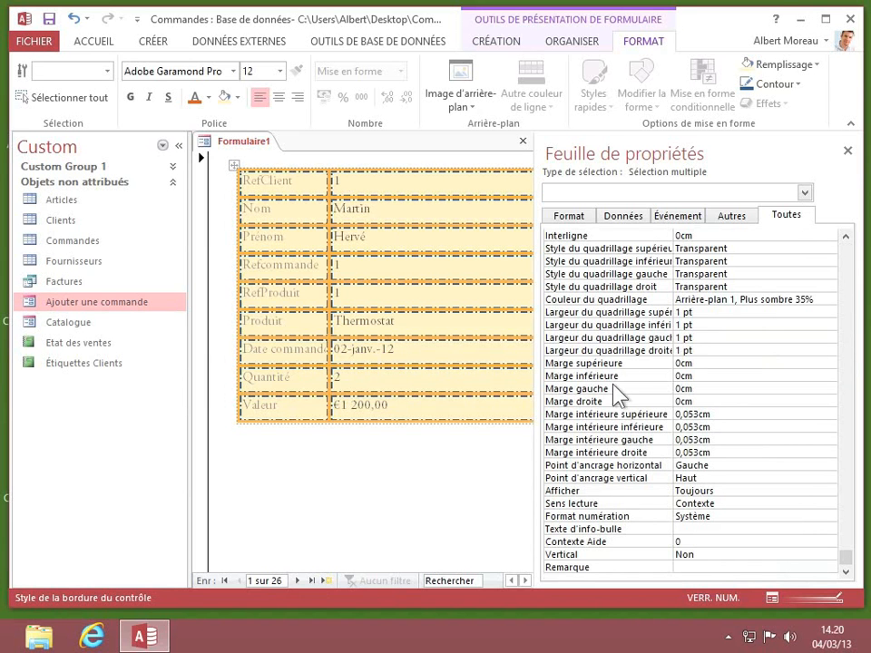
click(680, 388)
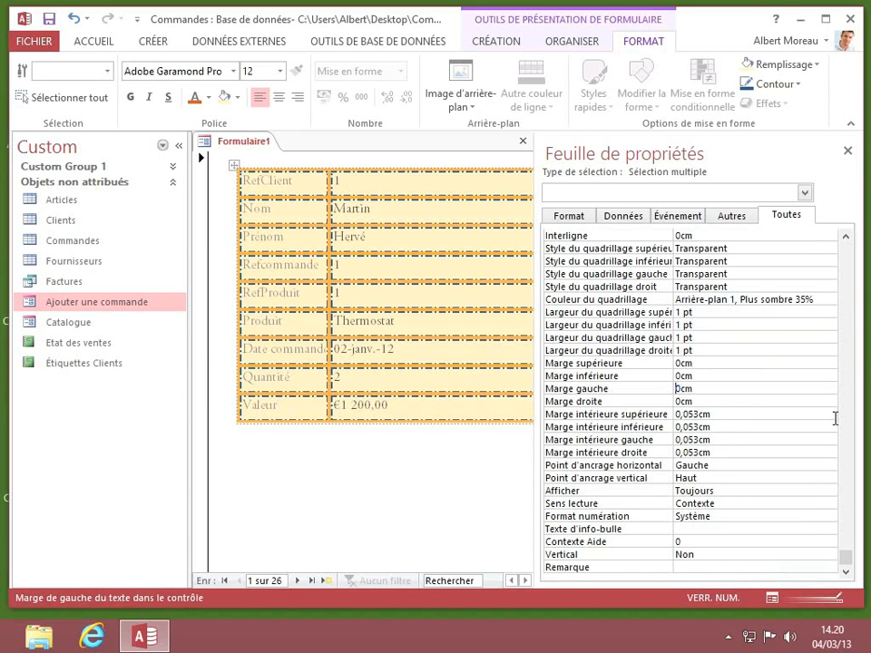
text(,2)
key(Return)
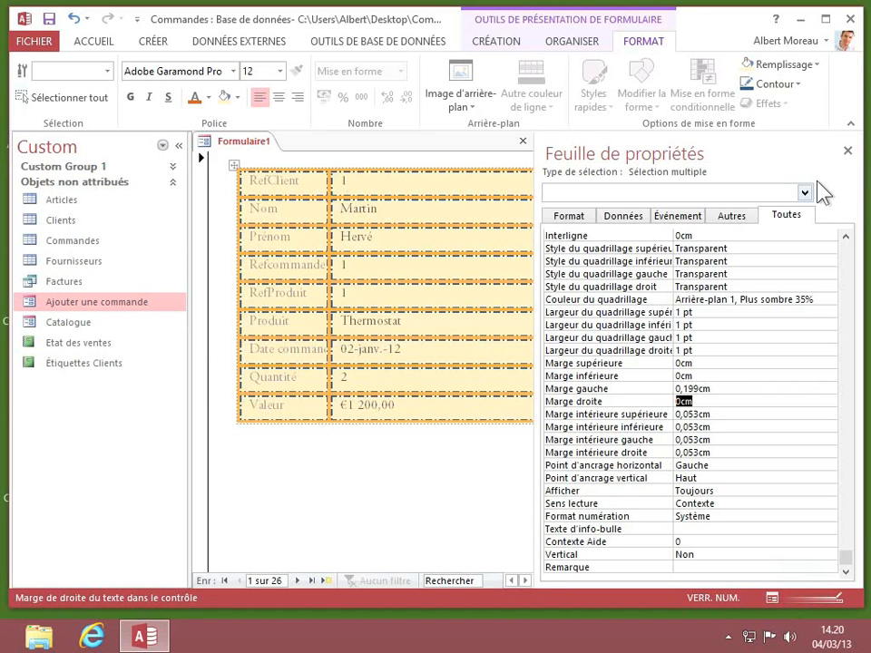
click(847, 152)
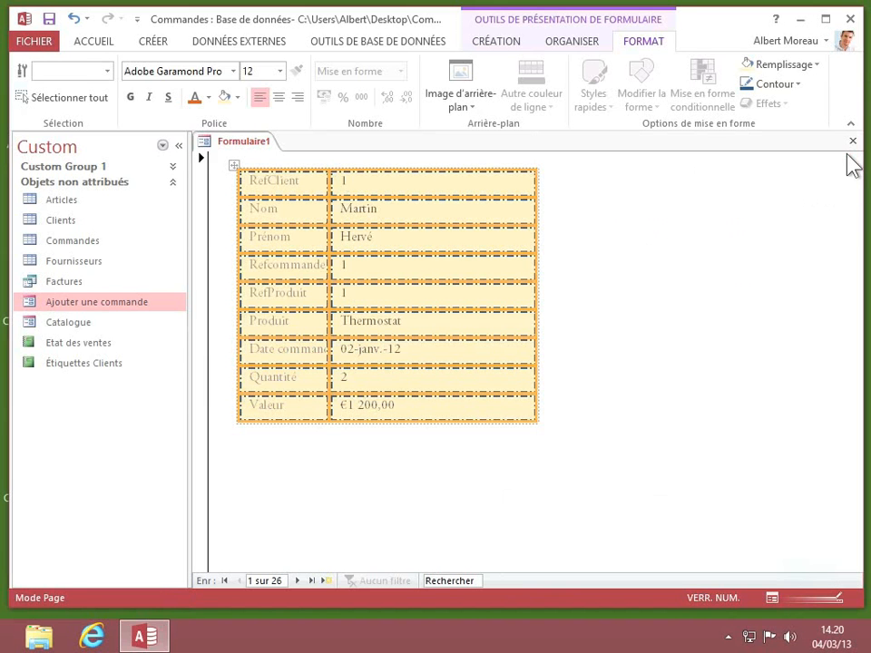
click(556, 358)
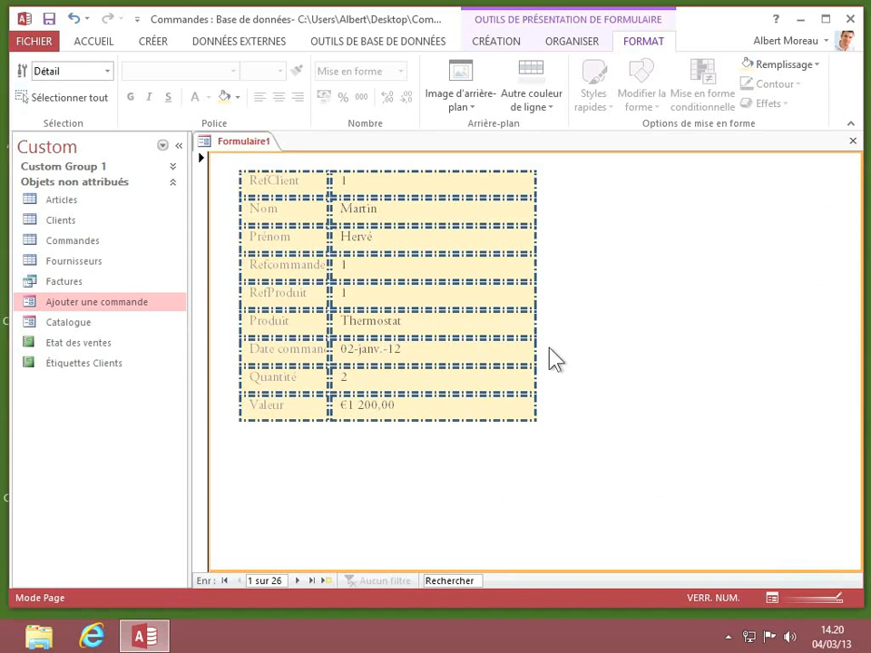